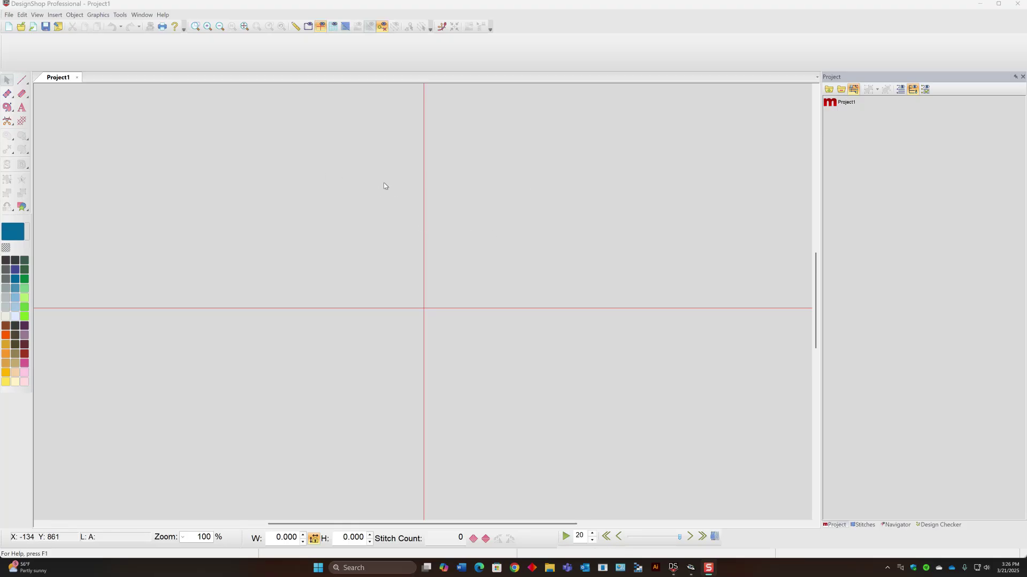
Open the Cali Puff for hats.ofm design
{"action": "left_click", "coordinate": [20, 28]}
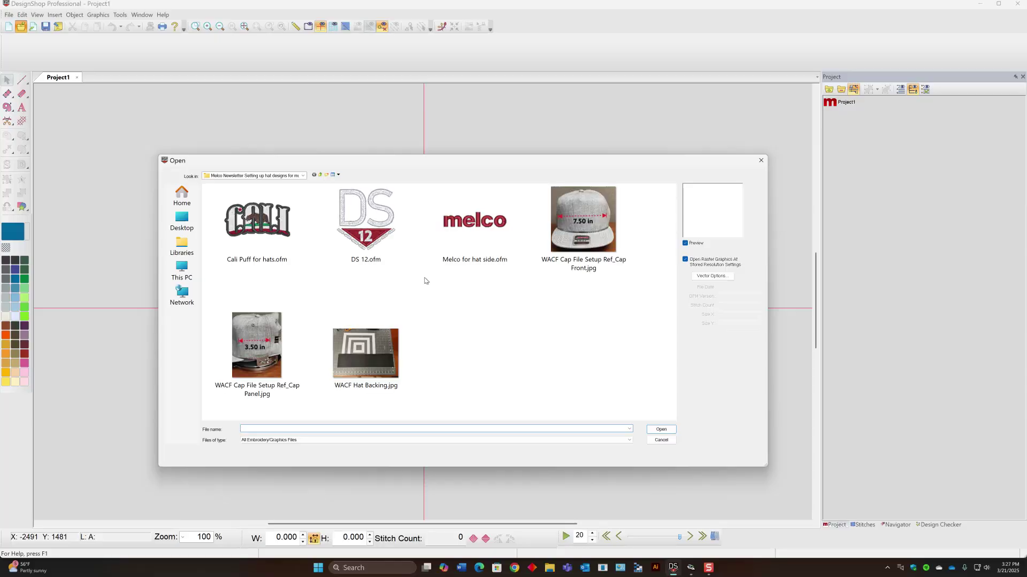
{"action": "left_click", "coordinate": [257, 220]}
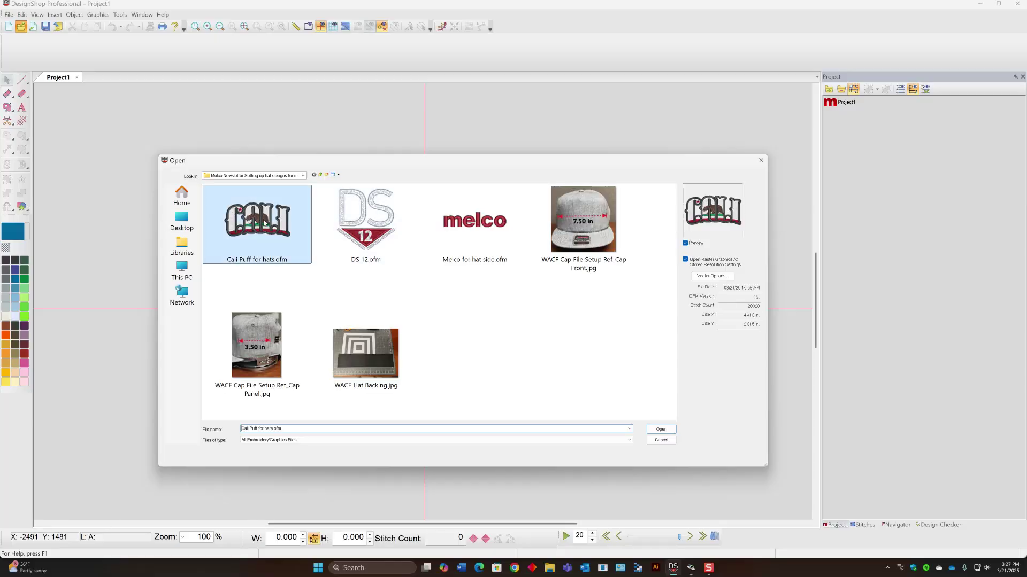
{"action": "left_click", "coordinate": [661, 429]}
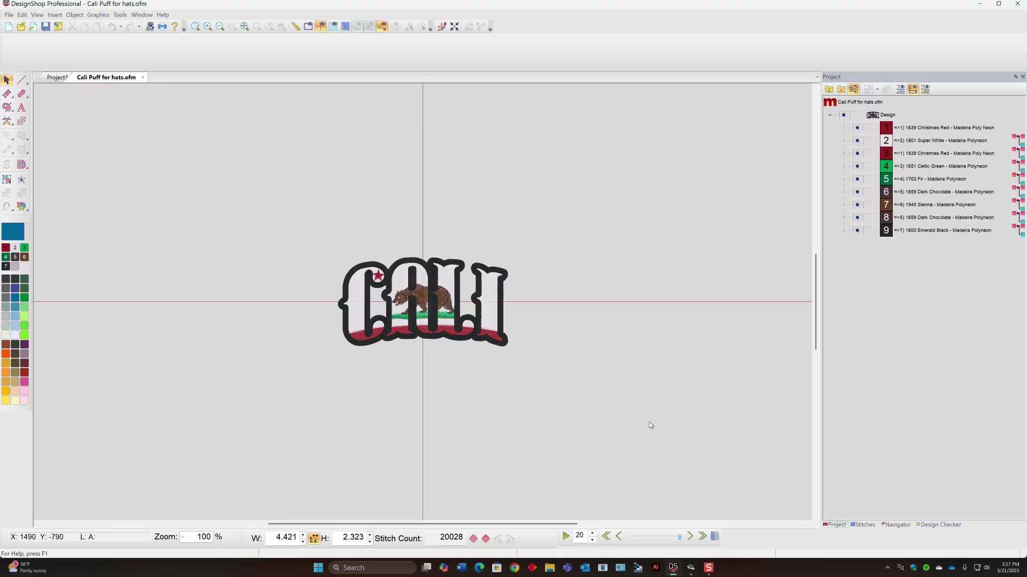
Insert the DS 12.ofm logo and move it to the left side
{"action": "left_click", "coordinate": [32, 27]}
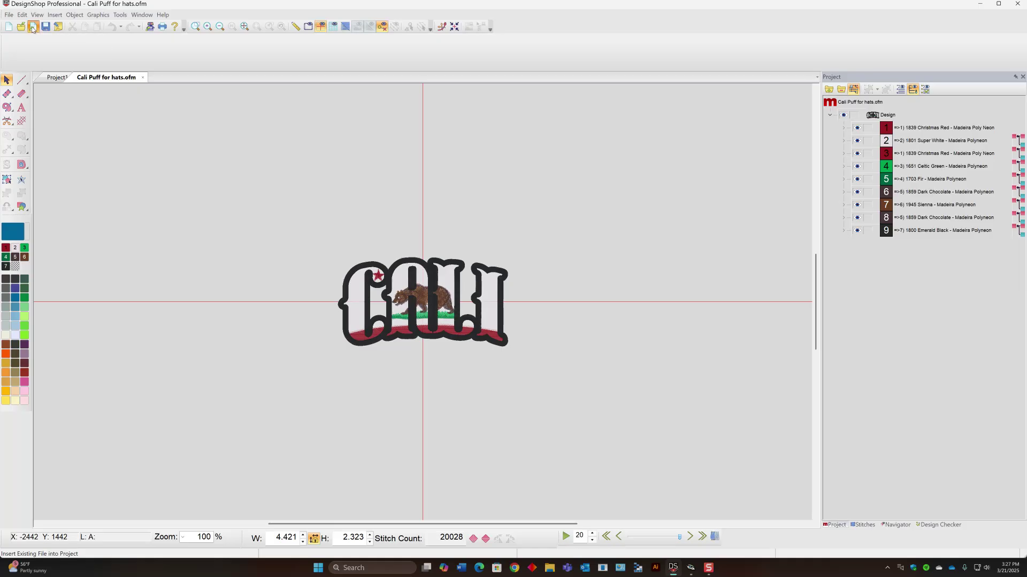
{"action": "left_click", "coordinate": [377, 218]}
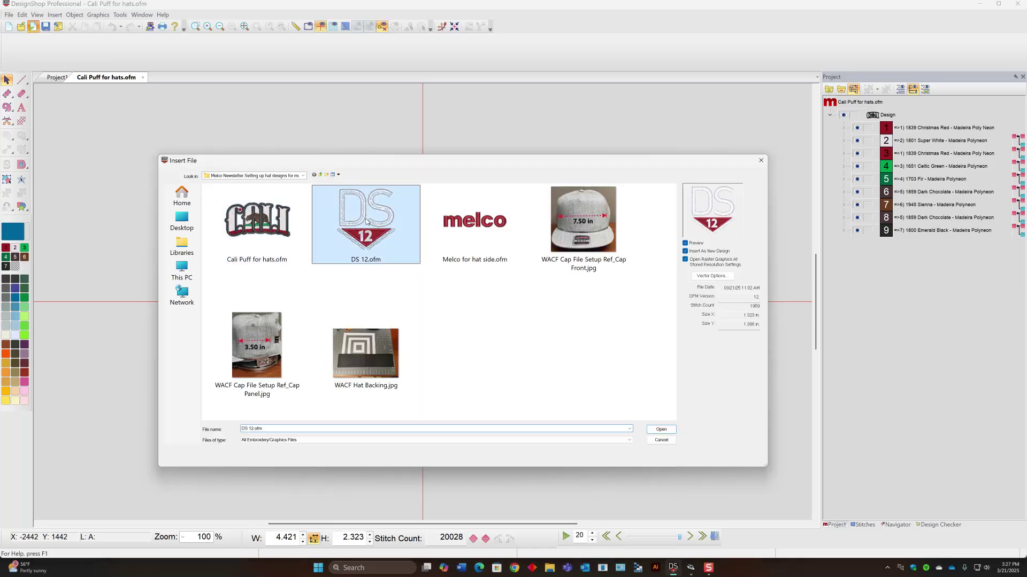
{"action": "left_click", "coordinate": [661, 430]}
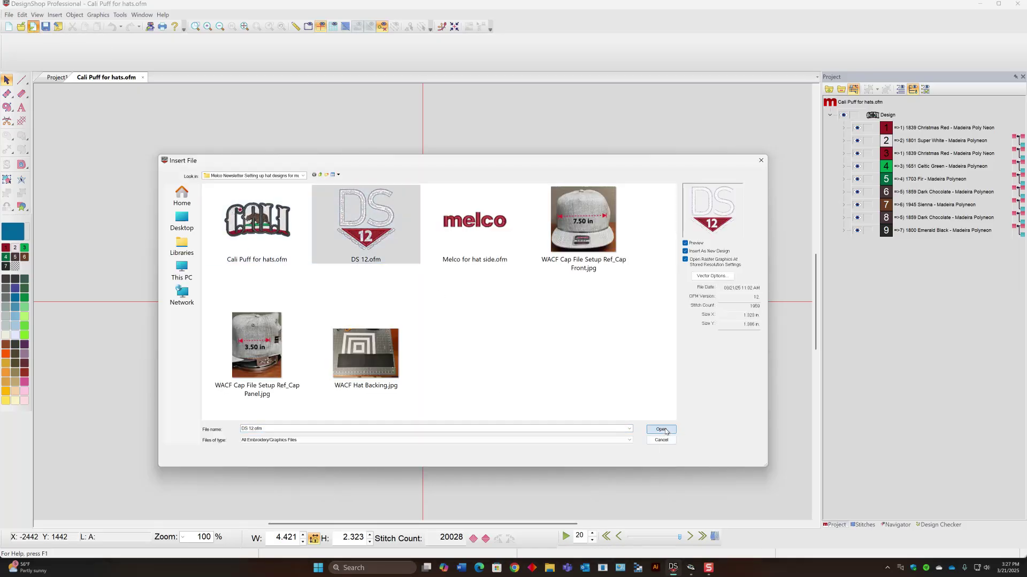
{"action": "left_click_drag", "start_coordinate": [429, 298], "coordinate": [209, 301]}
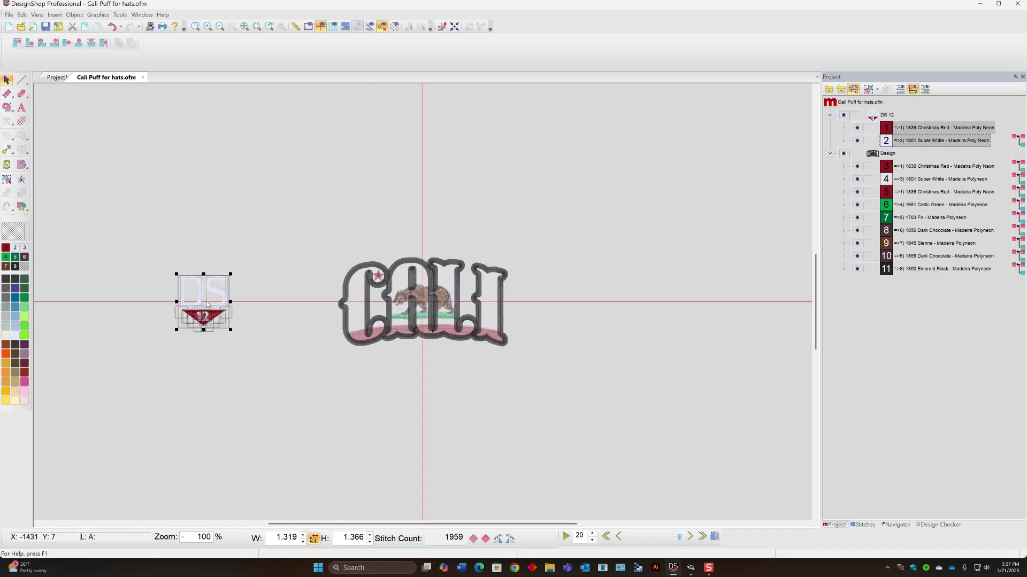
Insert Melco for hat side.ofm and move it to the right side
{"action": "left_click", "coordinate": [33, 27]}
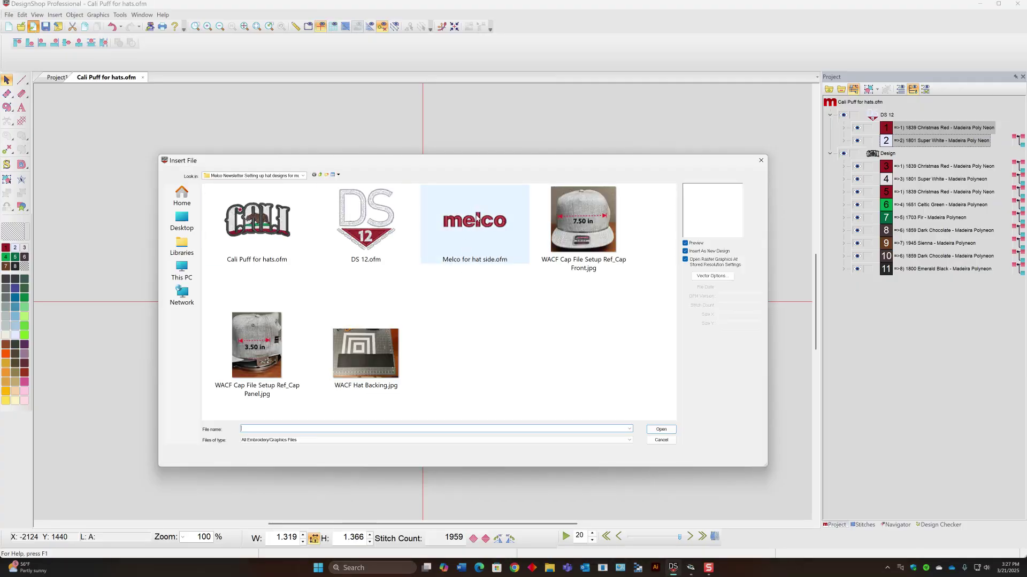
{"action": "left_click", "coordinate": [475, 225]}
{"action": "left_click", "coordinate": [661, 429]}
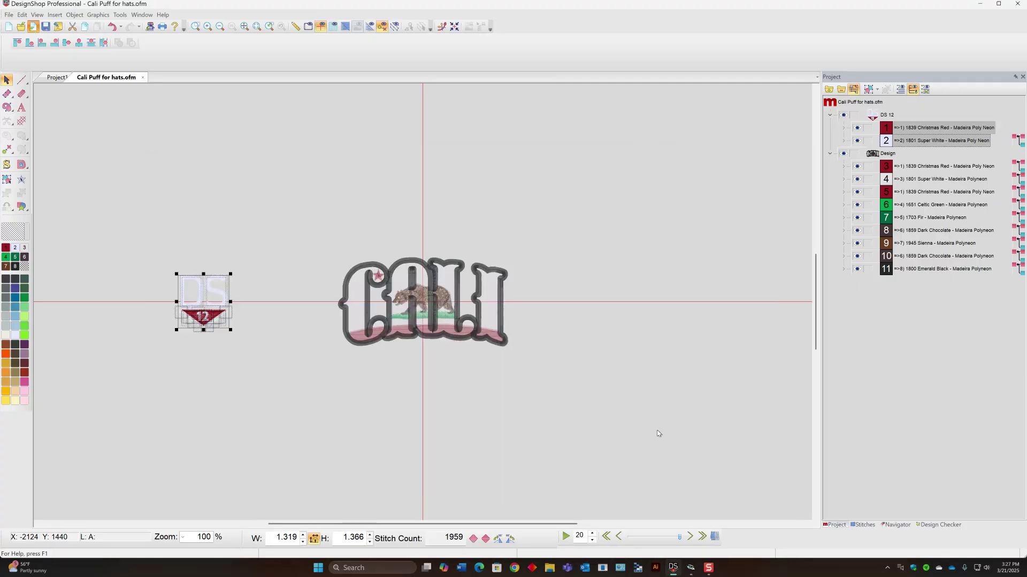
{"action": "left_click_drag", "start_coordinate": [442, 329], "coordinate": [673, 308]}
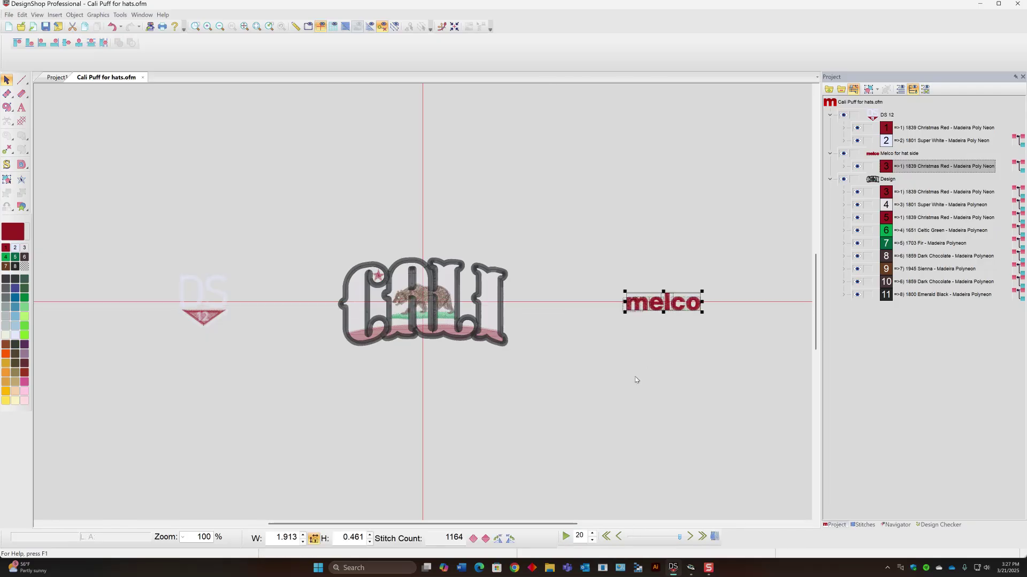
Select the DS 12, CALI and melco designs together and raise them above centre
{"action": "left_click", "coordinate": [618, 422]}
{"action": "left_click_drag", "start_coordinate": [106, 157], "coordinate": [781, 417]}
{"action": "left_click_drag", "start_coordinate": [540, 319], "coordinate": [536, 169]}
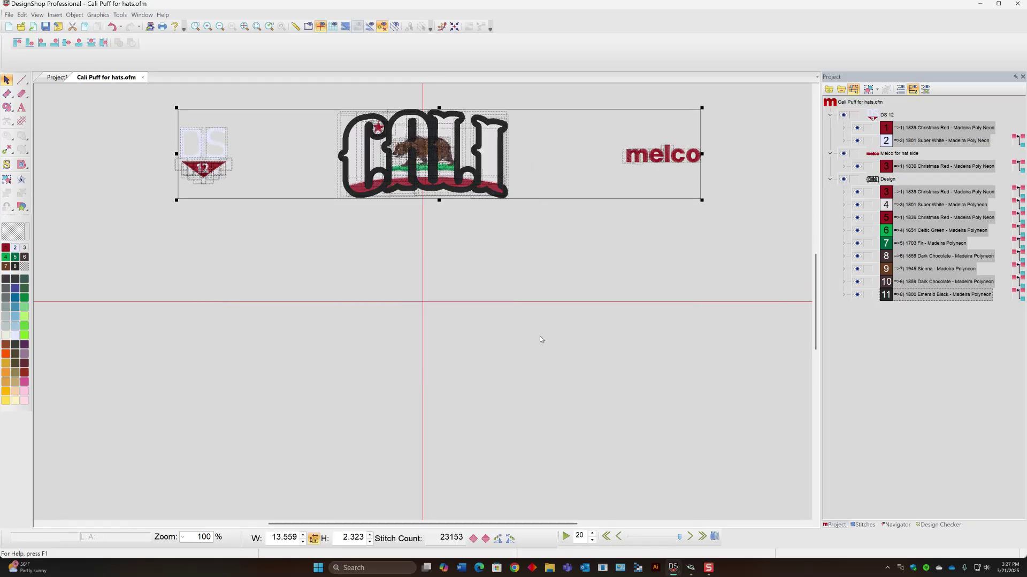
{"action": "left_click", "coordinate": [477, 373]}
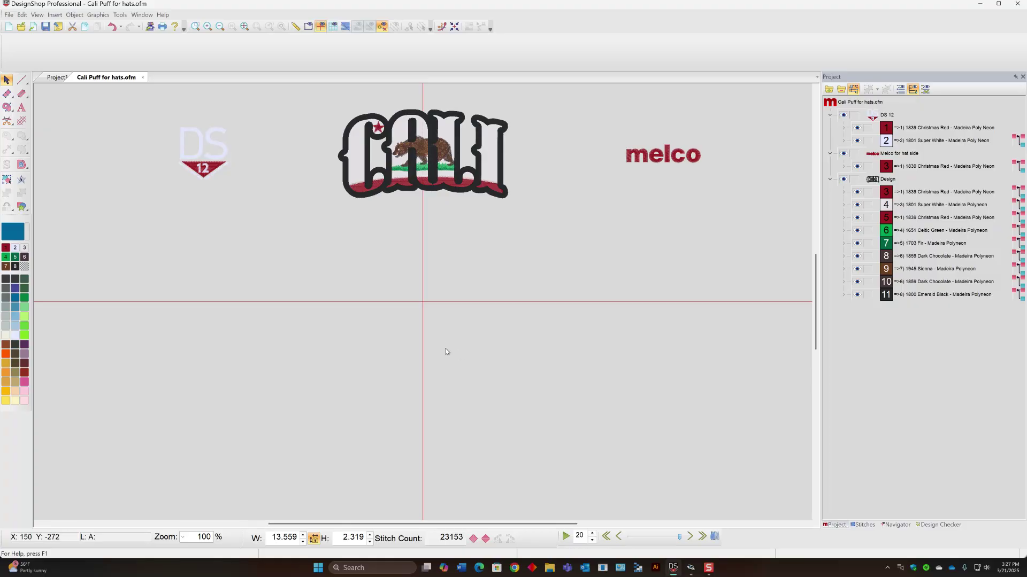
{"action": "left_click", "coordinate": [690, 572]}
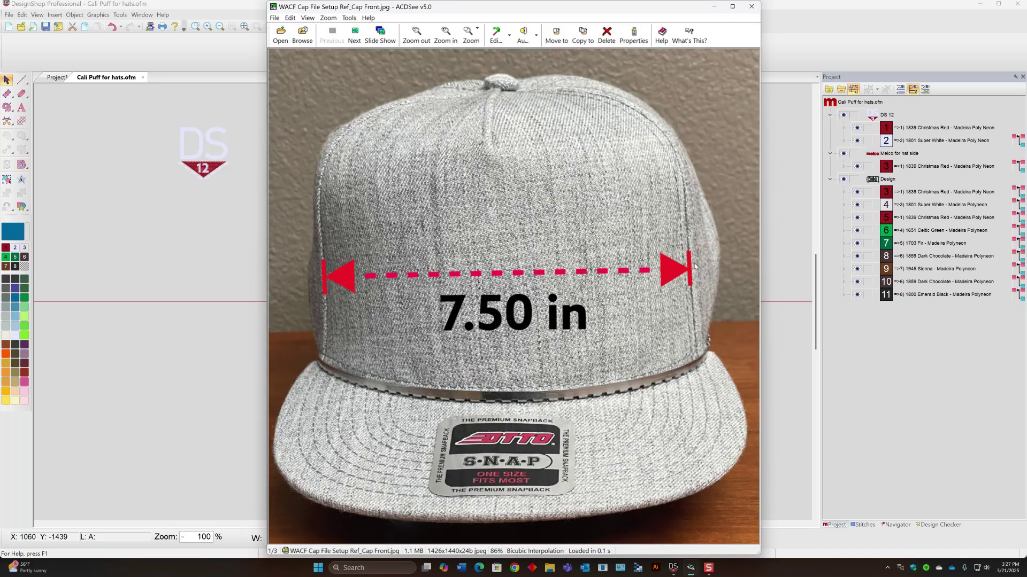
{"action": "scroll", "coordinate": [516, 272], "scroll_direction": "down", "scroll_amount": 1}
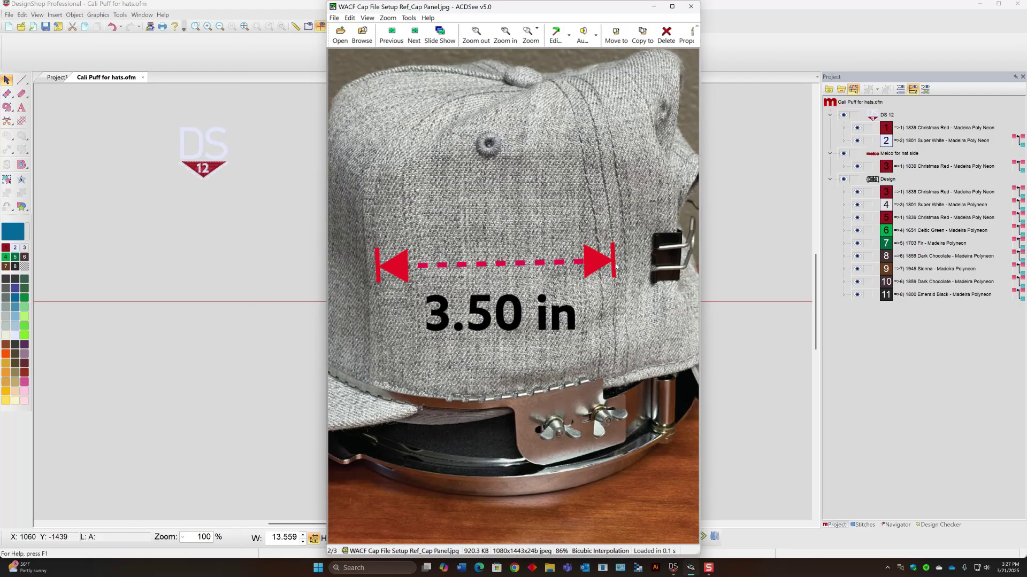
{"action": "left_click", "coordinate": [654, 6]}
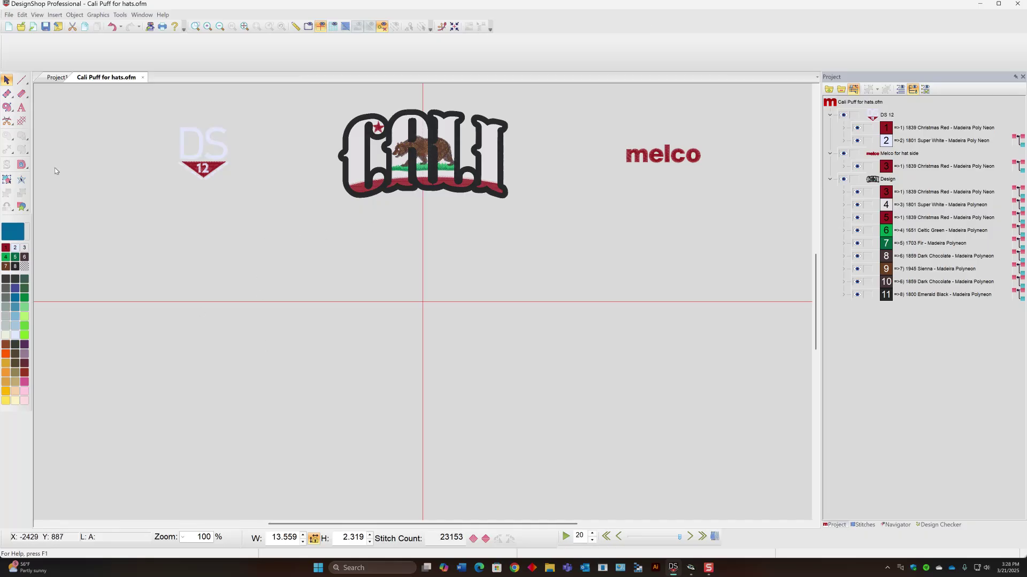
Set up the vector rectangle tool with a green pen and width 7
{"action": "left_click", "coordinate": [21, 80]}
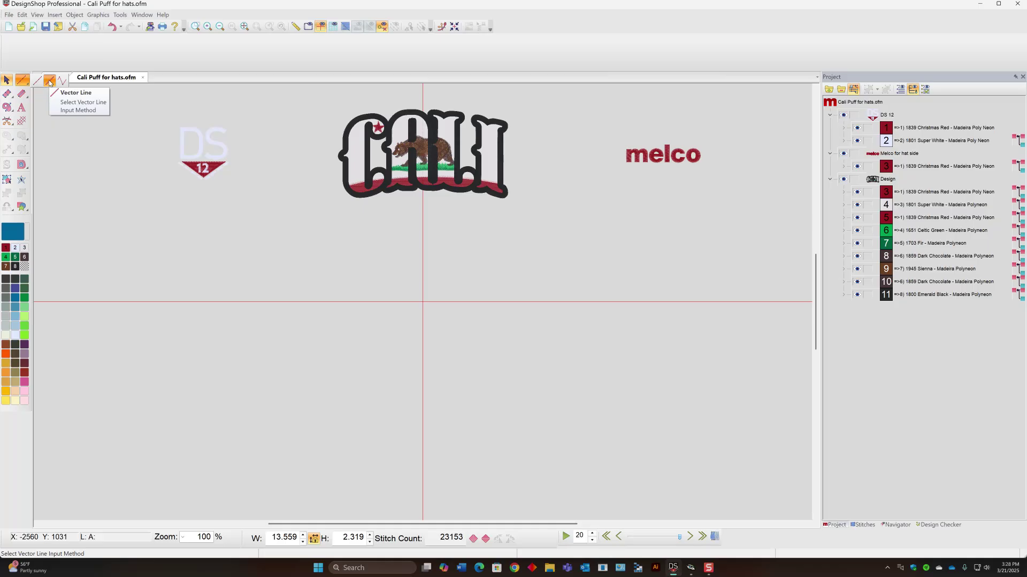
{"action": "left_click", "coordinate": [49, 80]}
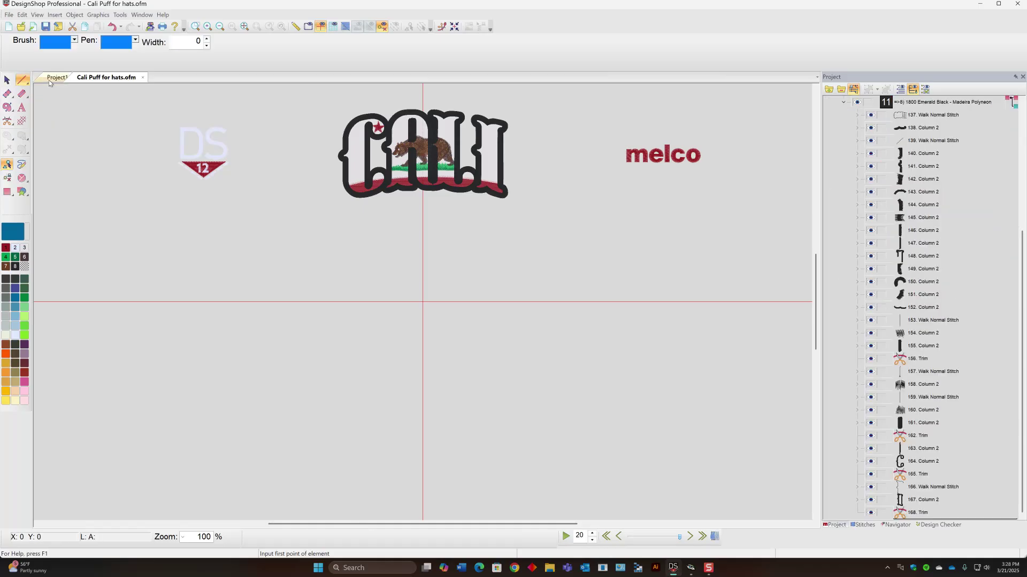
{"action": "left_click", "coordinate": [6, 192]}
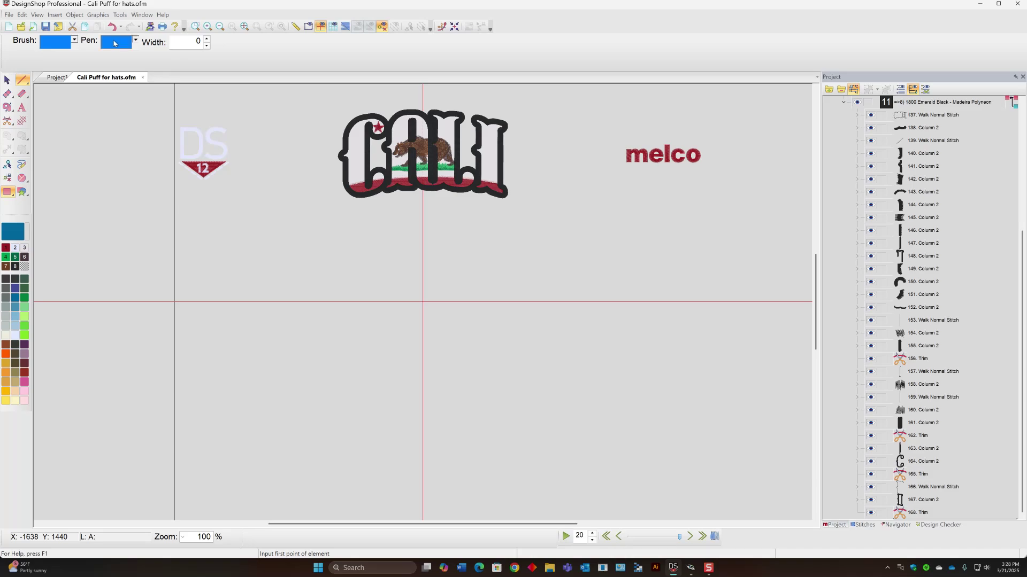
{"action": "left_click", "coordinate": [135, 39]}
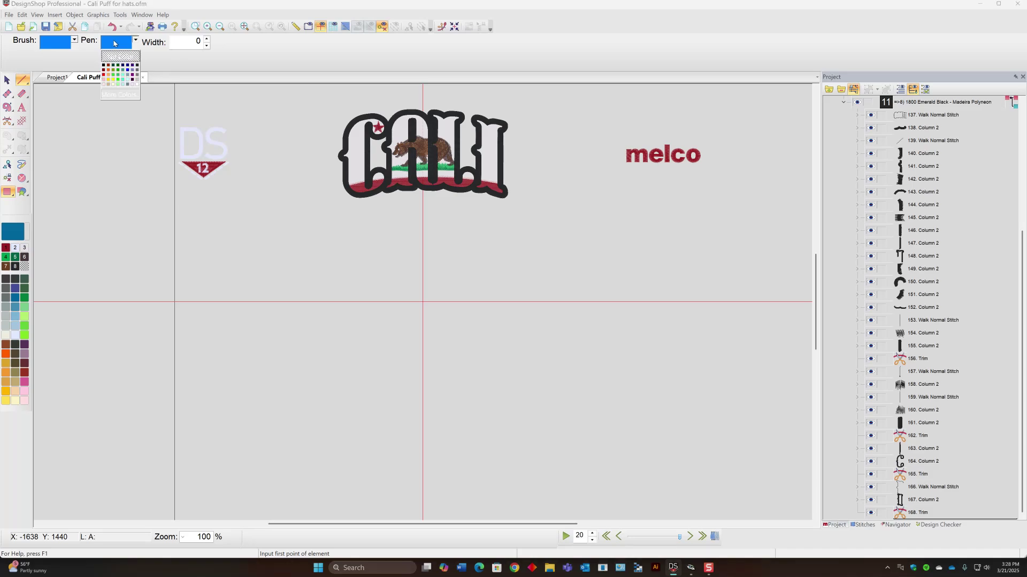
{"action": "left_click", "coordinate": [118, 73]}
{"action": "left_click", "coordinate": [206, 38]}
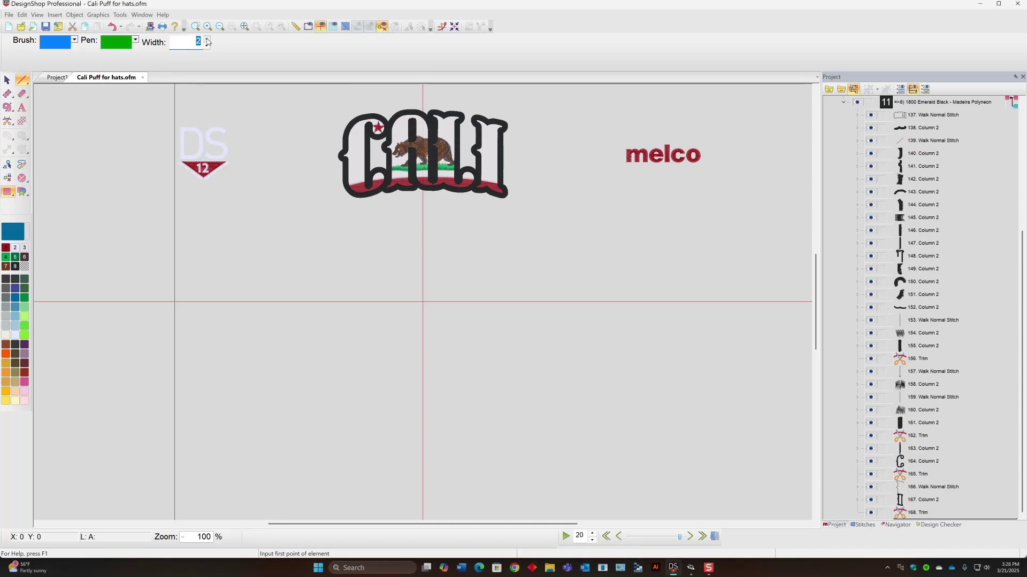
{"action": "left_click", "coordinate": [206, 38]}
{"action": "left_click", "coordinate": [207, 38]}
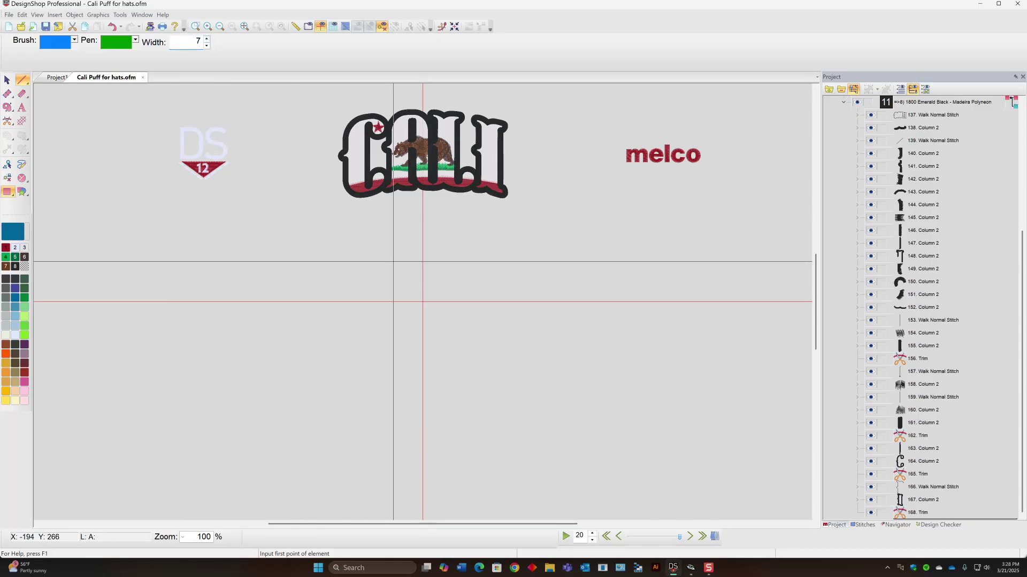
Draw the rectangle across the canvas centre and select it
{"action": "left_click", "coordinate": [303, 229]}
{"action": "left_click", "coordinate": [538, 363]}
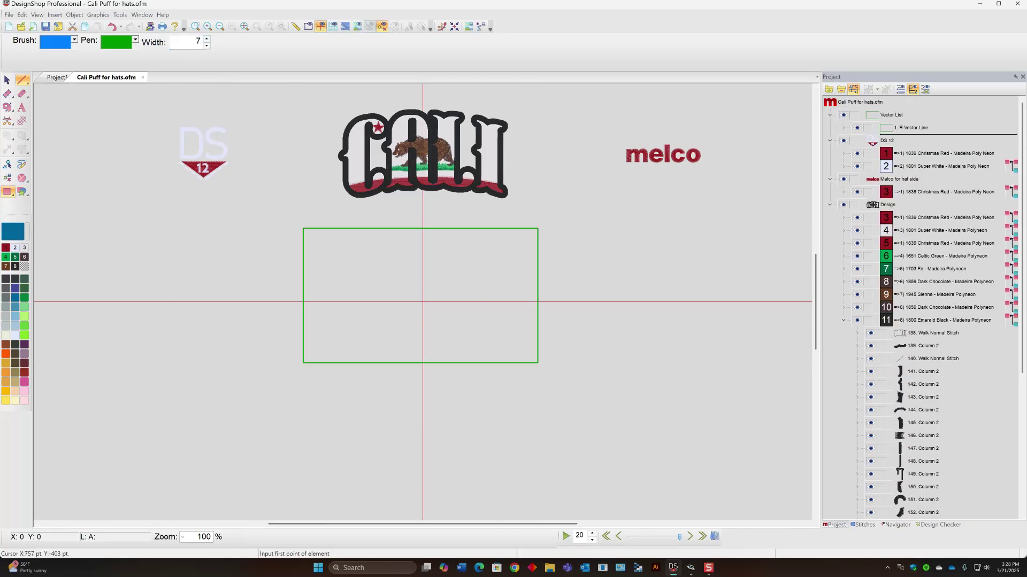
{"action": "left_click", "coordinate": [8, 80]}
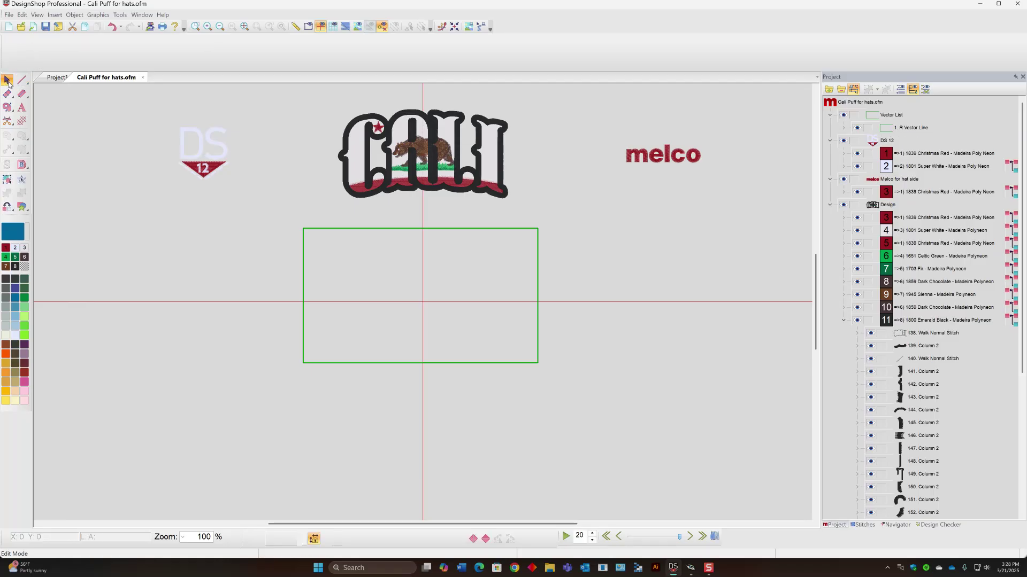
{"action": "left_click", "coordinate": [378, 229]}
Resize the rectangle to 7.504 × 3.004 inches and drag it onto the crosshair centre
{"action": "left_click", "coordinate": [378, 229]}
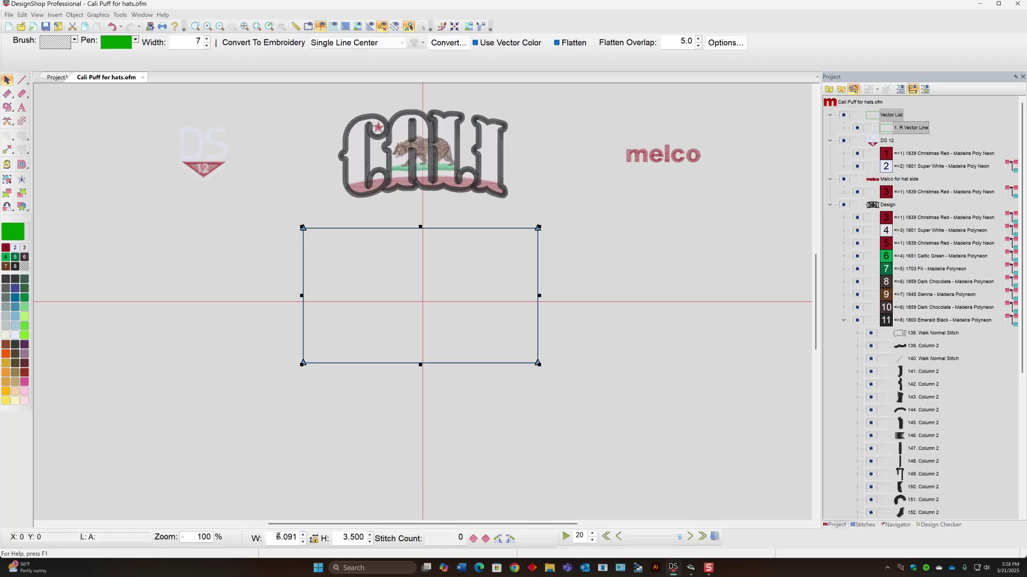
{"action": "left_click_drag", "start_coordinate": [276, 537], "coordinate": [301, 538]}
{"action": "type", "text": "7.5"}
{"action": "left_click_drag", "start_coordinate": [351, 538], "coordinate": [364, 538]}
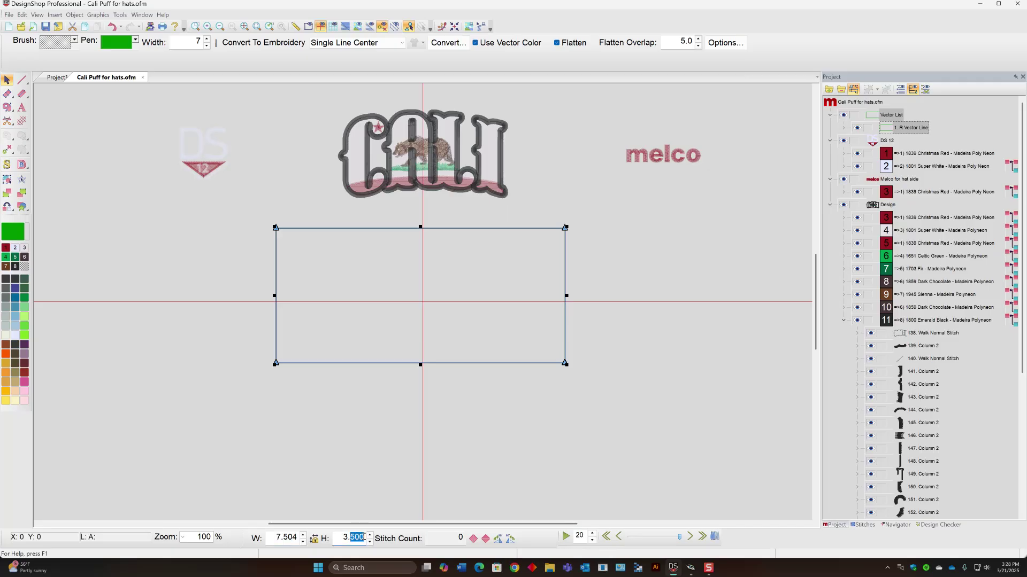
{"action": "key", "text": "BackSpace"}
{"action": "key", "text": "Return"}
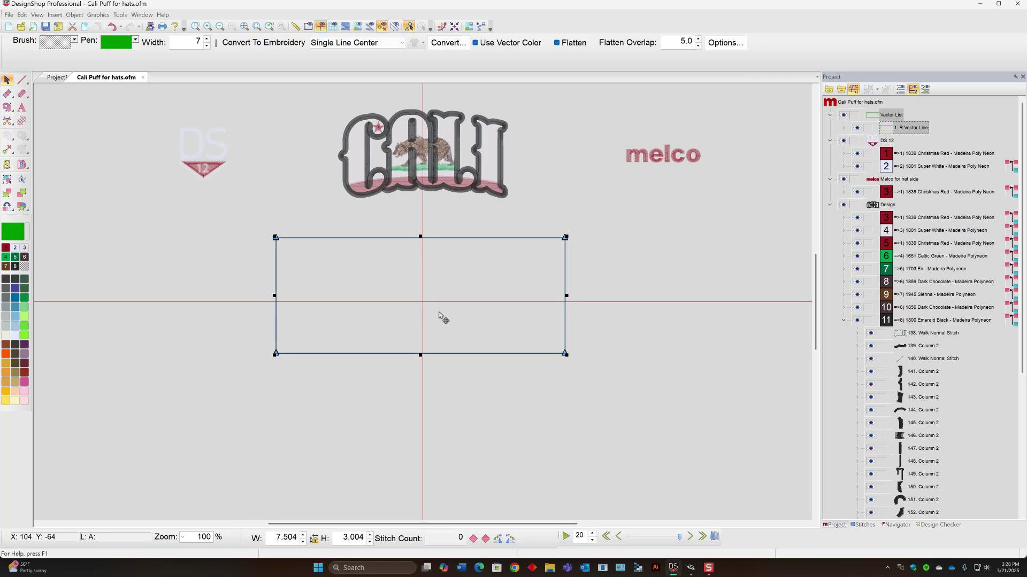
{"action": "left_click_drag", "start_coordinate": [440, 303], "coordinate": [441, 307]}
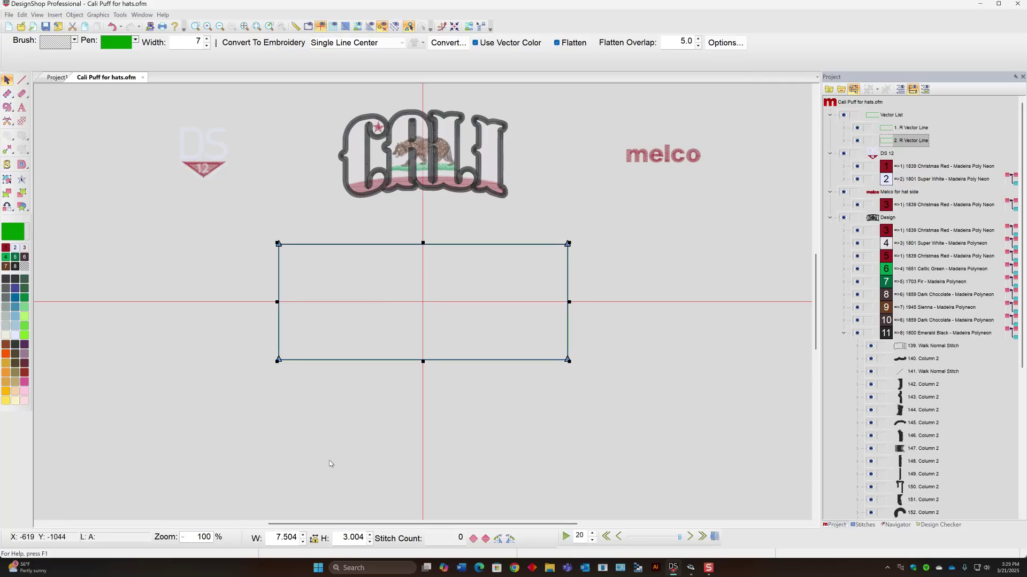
Set the copied box to 3.504 inches wide and place it flush against the wide box's left edge
{"action": "left_click", "coordinate": [278, 537]}
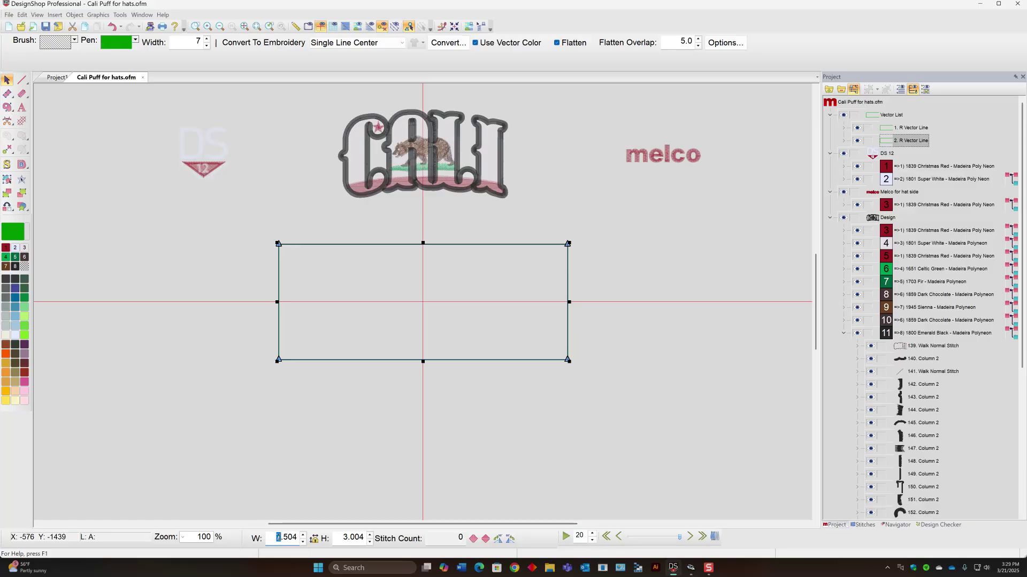
{"action": "type", "text": "3"}
{"action": "key", "text": "Return"}
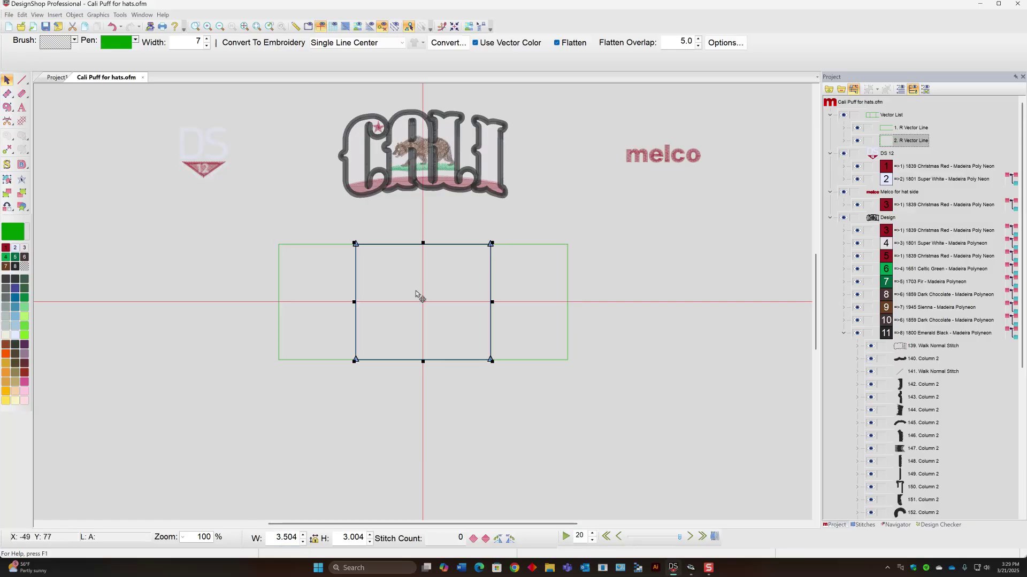
{"action": "left_click_drag", "start_coordinate": [456, 326], "coordinate": [240, 322]}
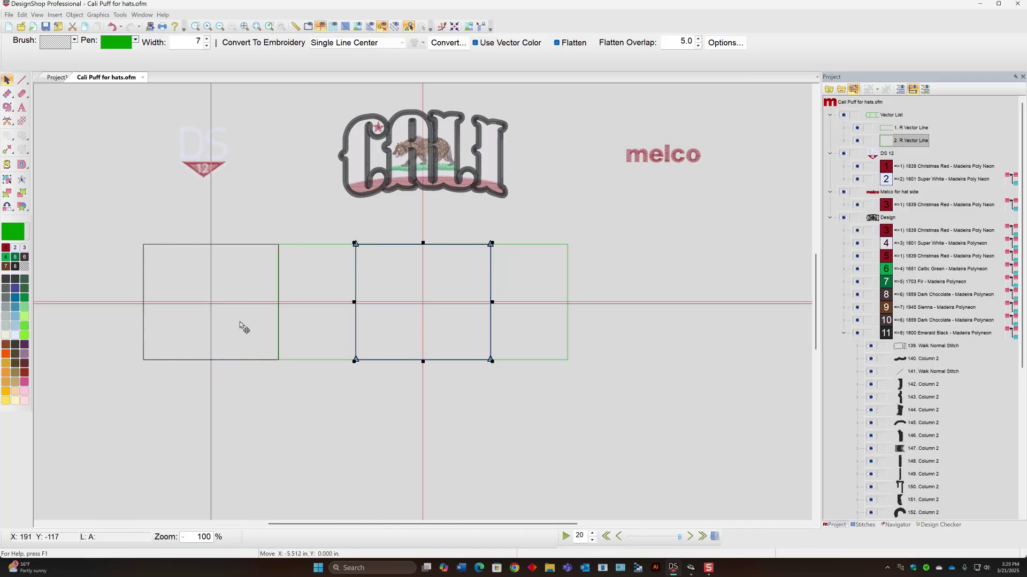
{"action": "key", "text": "Escape"}
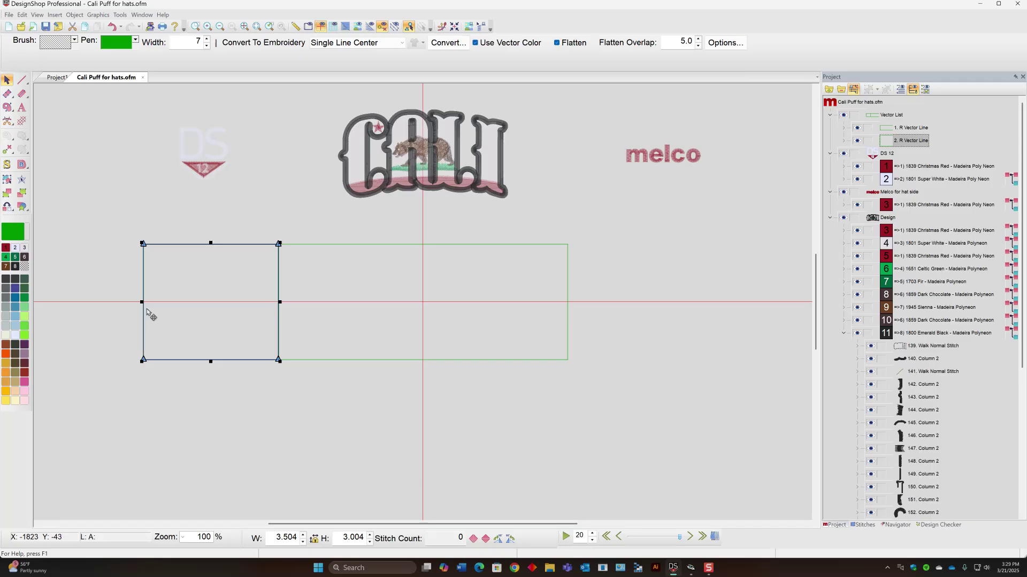
{"action": "scroll", "coordinate": [151, 311], "scroll_direction": "up", "scroll_amount": 1}
{"action": "scroll", "coordinate": [152, 315], "scroll_direction": "up", "scroll_amount": 1}
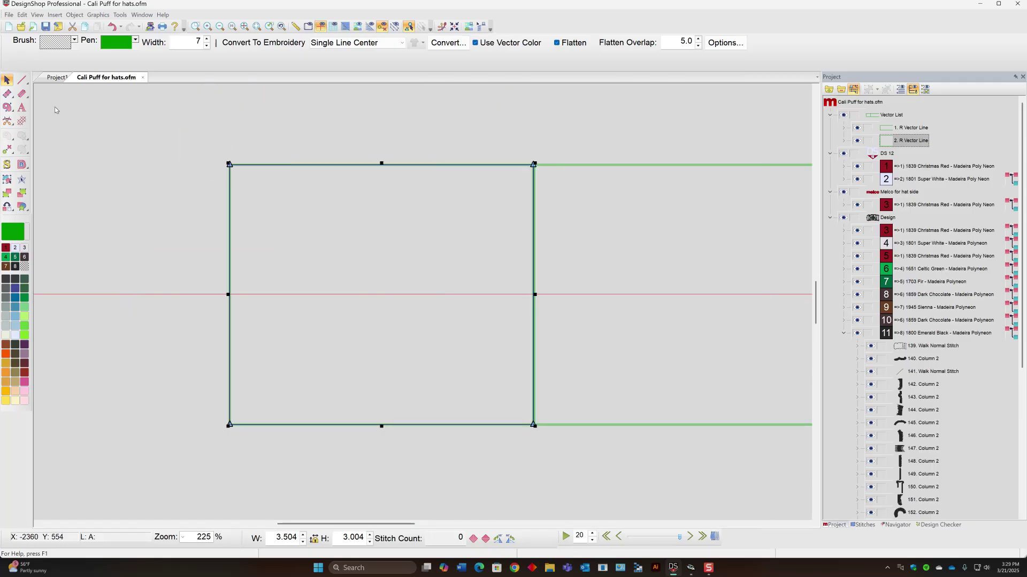
{"action": "left_click", "coordinate": [22, 81]}
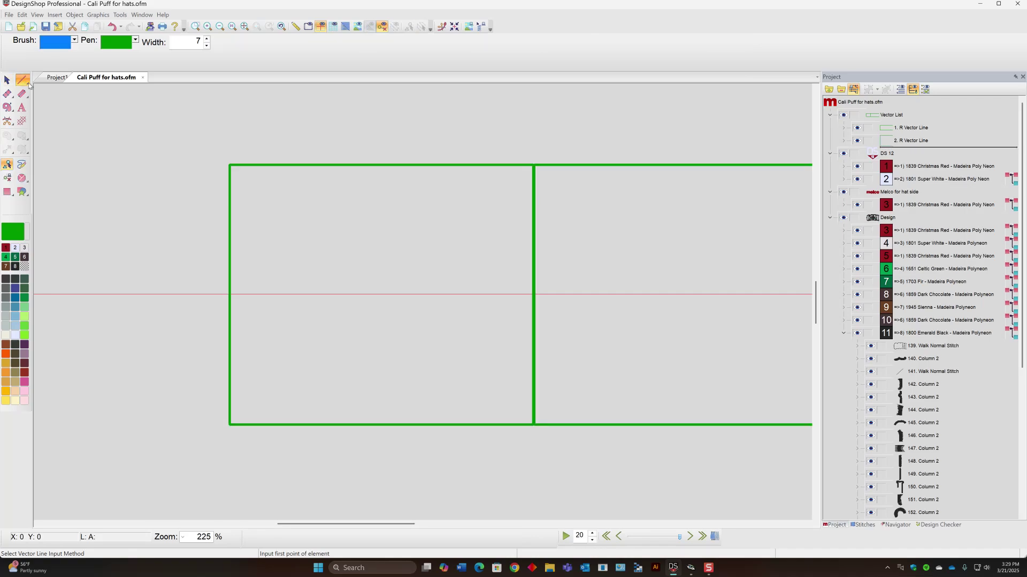
Draw two corner-to-corner diagonals and a vertical centre line inside the narrow left box
{"action": "left_click", "coordinate": [229, 164]}
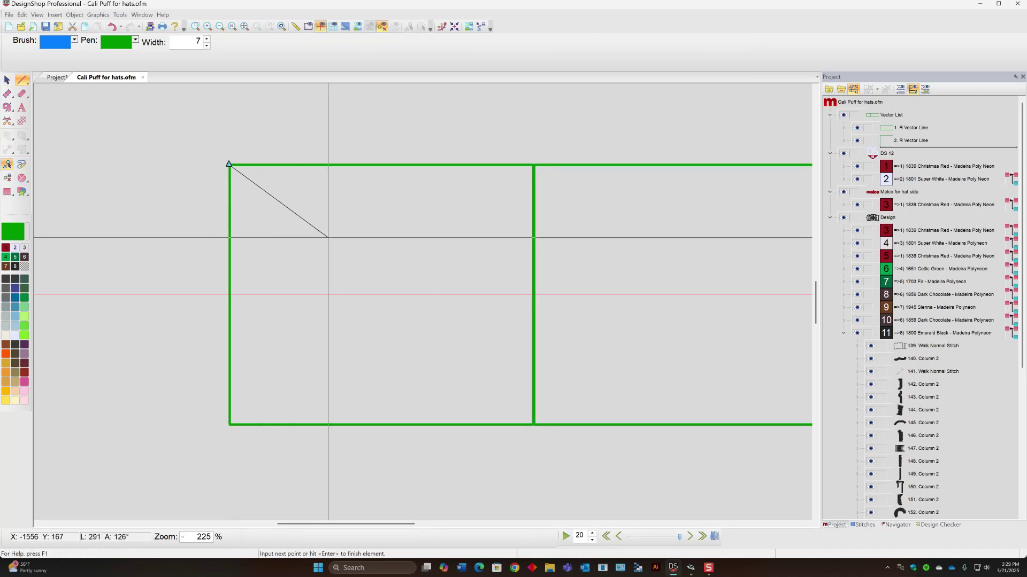
{"action": "left_click", "coordinate": [534, 424]}
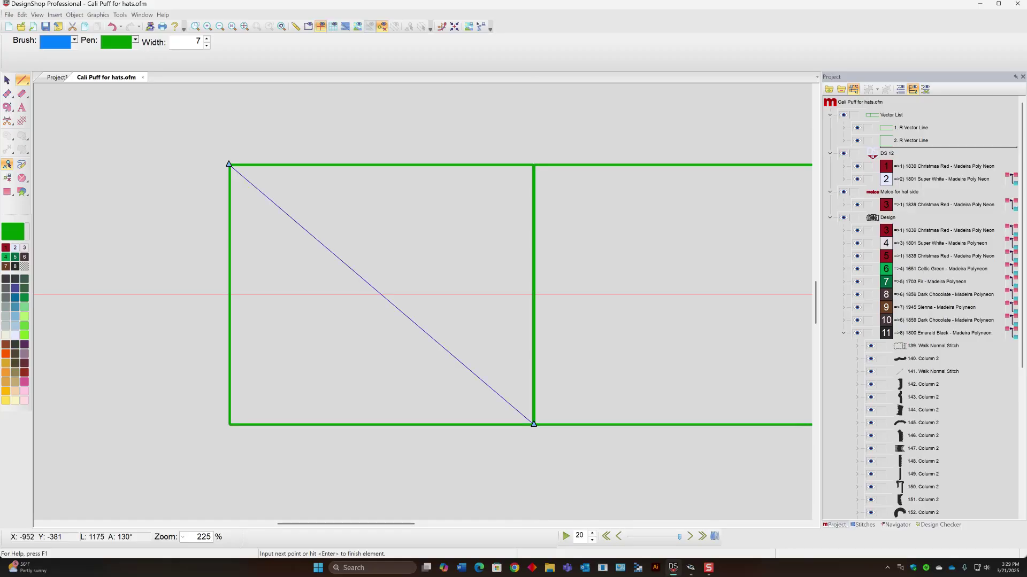
{"action": "key", "text": "Return"}
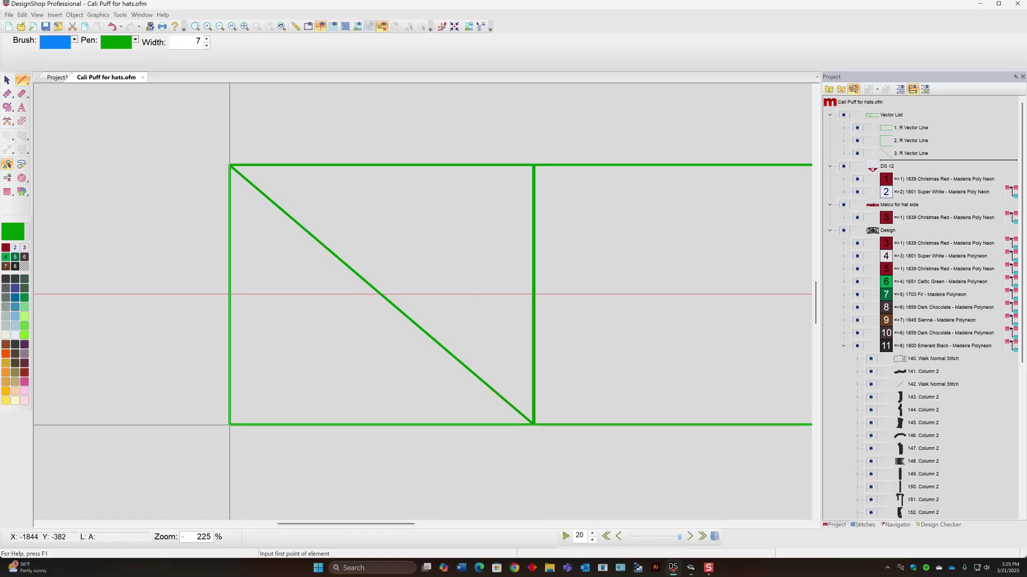
{"action": "left_click", "coordinate": [229, 425]}
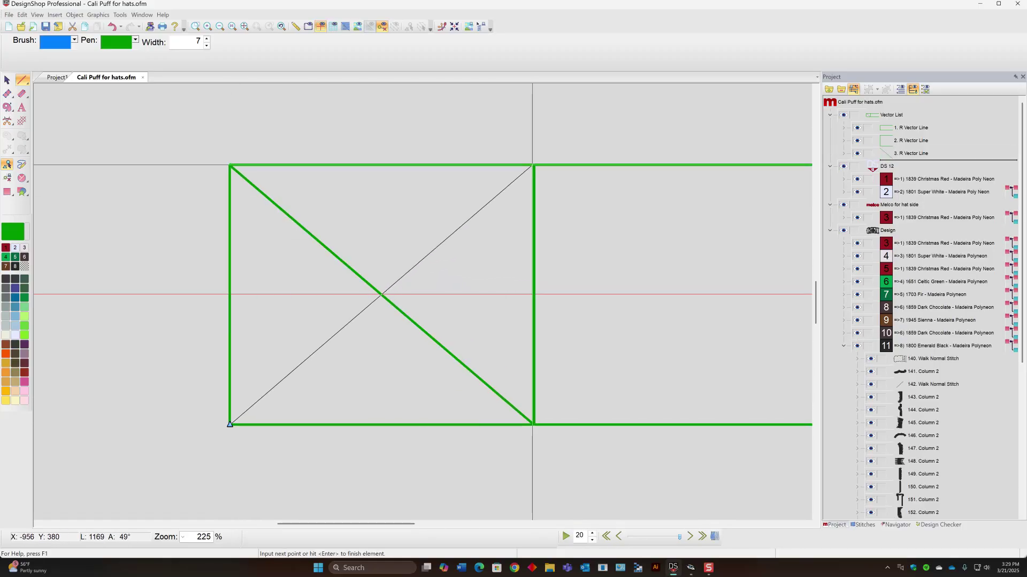
{"action": "left_click", "coordinate": [533, 165]}
{"action": "key", "text": "Return"}
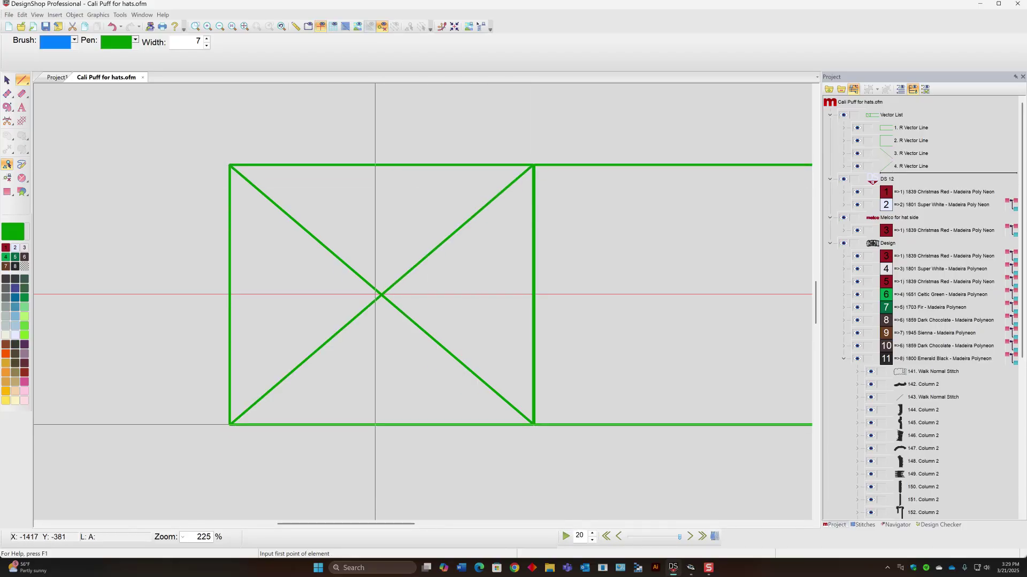
{"action": "left_click", "coordinate": [381, 425]}
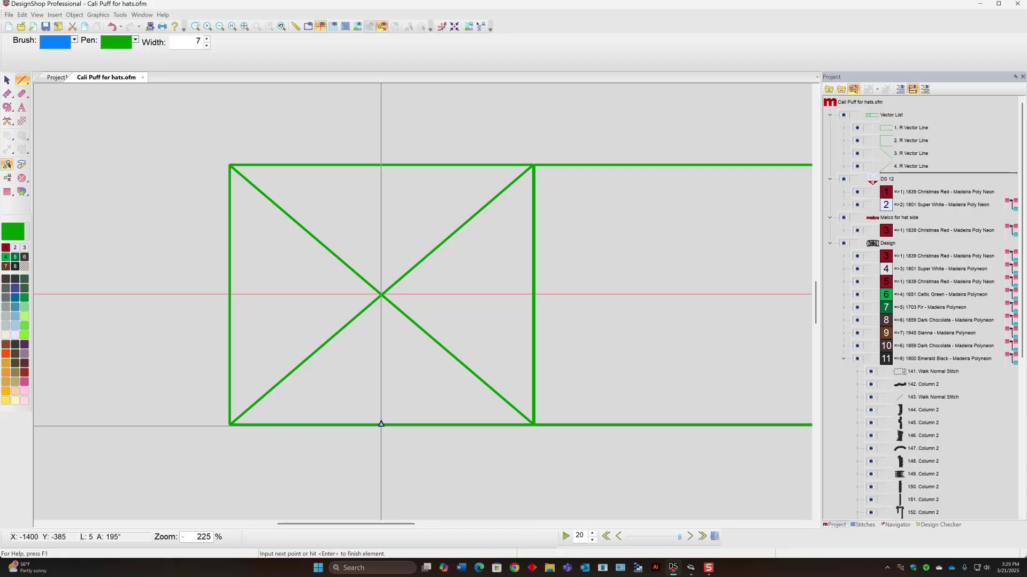
{"action": "left_click", "coordinate": [382, 164]}
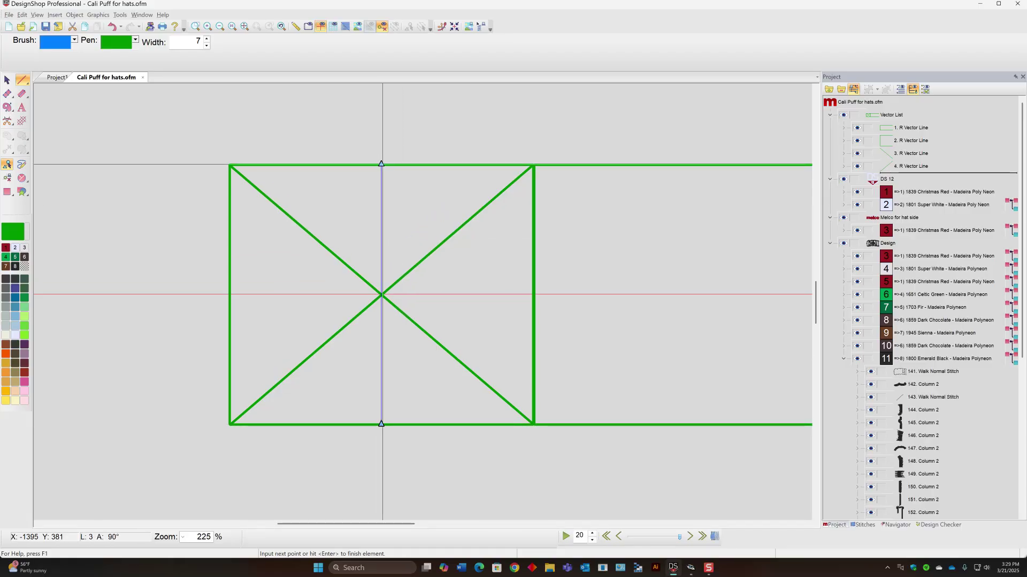
{"action": "key", "text": "Return"}
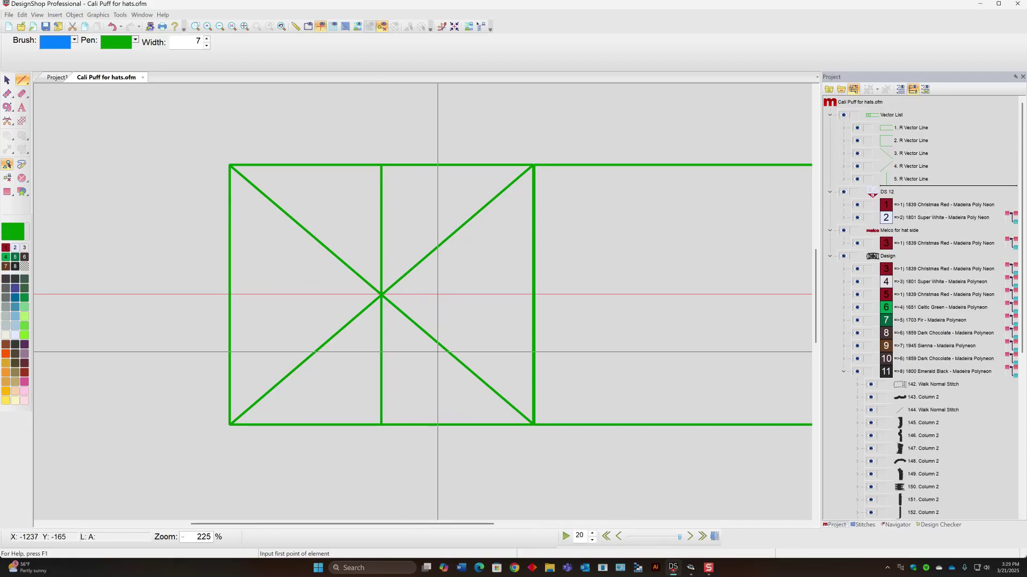
{"action": "key", "text": "ctrl+0"}
Duplicate the four crosshair guide lines and move the copy into the right panel box
{"action": "scroll", "coordinate": [463, 372], "scroll_direction": "up", "scroll_amount": 3}
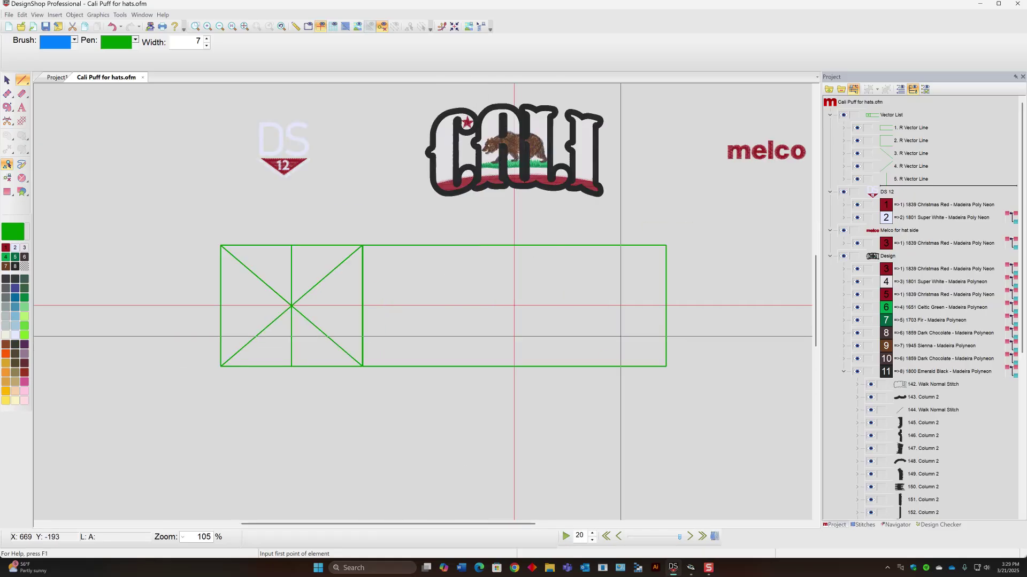
{"action": "left_click", "coordinate": [910, 180]}
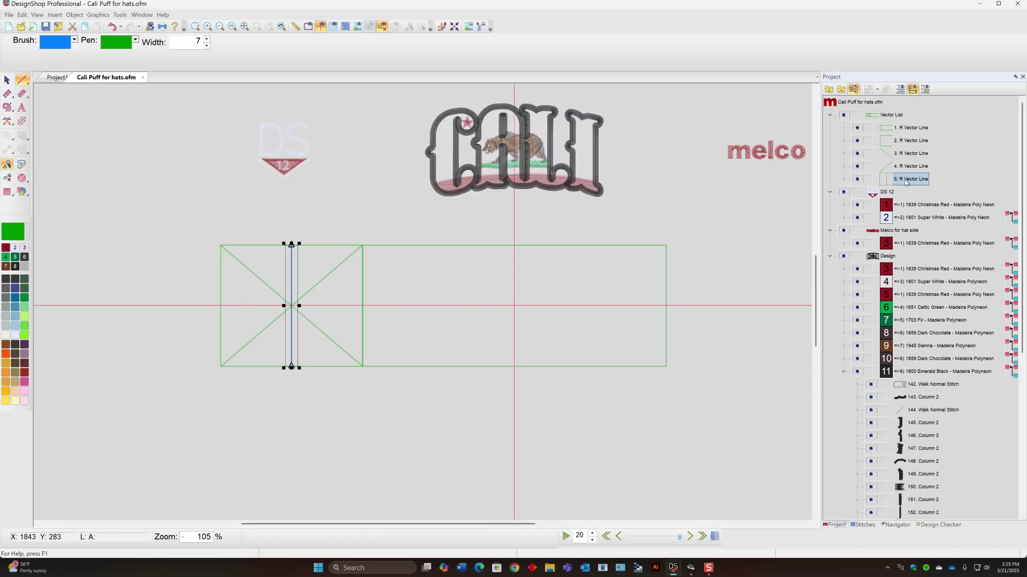
{"action": "left_click", "coordinate": [908, 141], "text": "shift"}
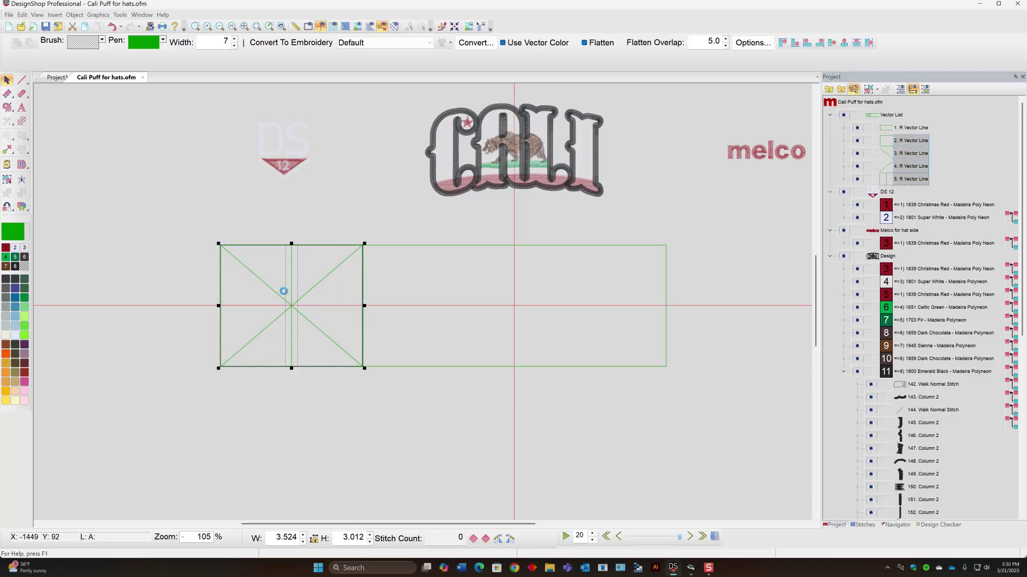
{"action": "key", "text": "ctrl+d"}
{"action": "left_click_drag", "start_coordinate": [320, 305], "coordinate": [768, 319]}
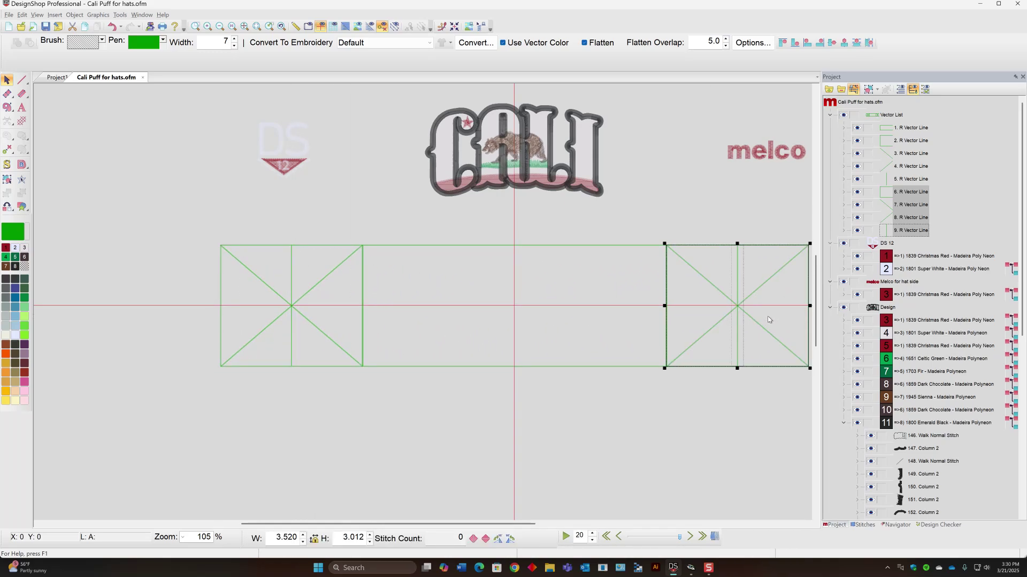
{"action": "left_click", "coordinate": [560, 434]}
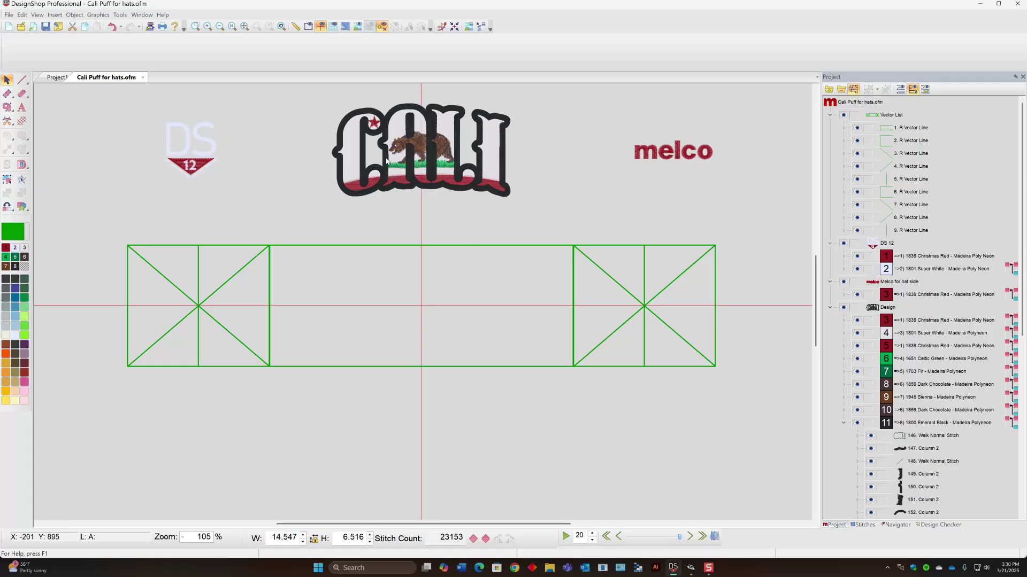
Move CALI into the middle box, DS 12 into the left box and melco into the right box
{"action": "left_click_drag", "start_coordinate": [301, 92], "coordinate": [550, 230]}
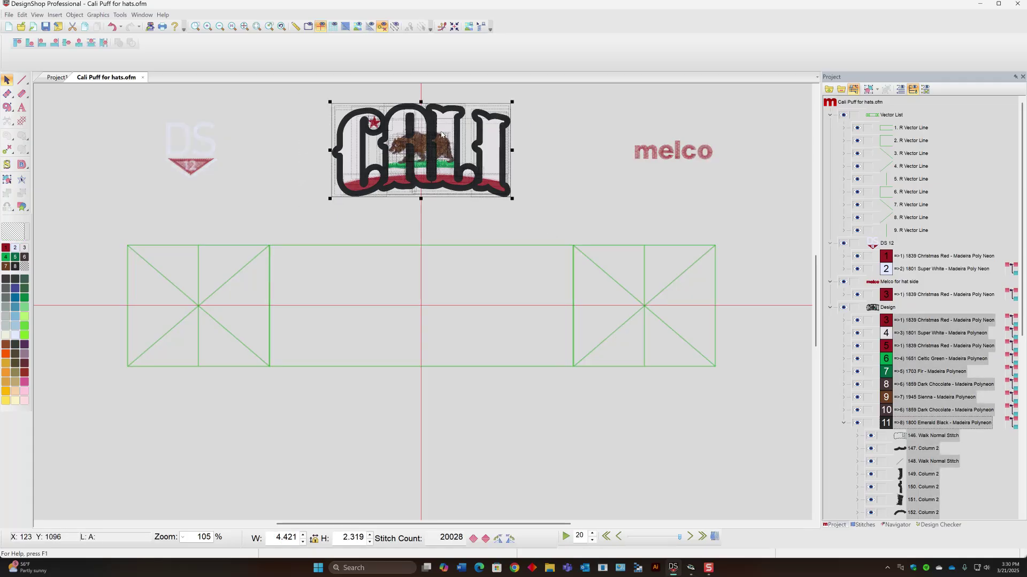
{"action": "left_click_drag", "start_coordinate": [441, 134], "coordinate": [442, 289]}
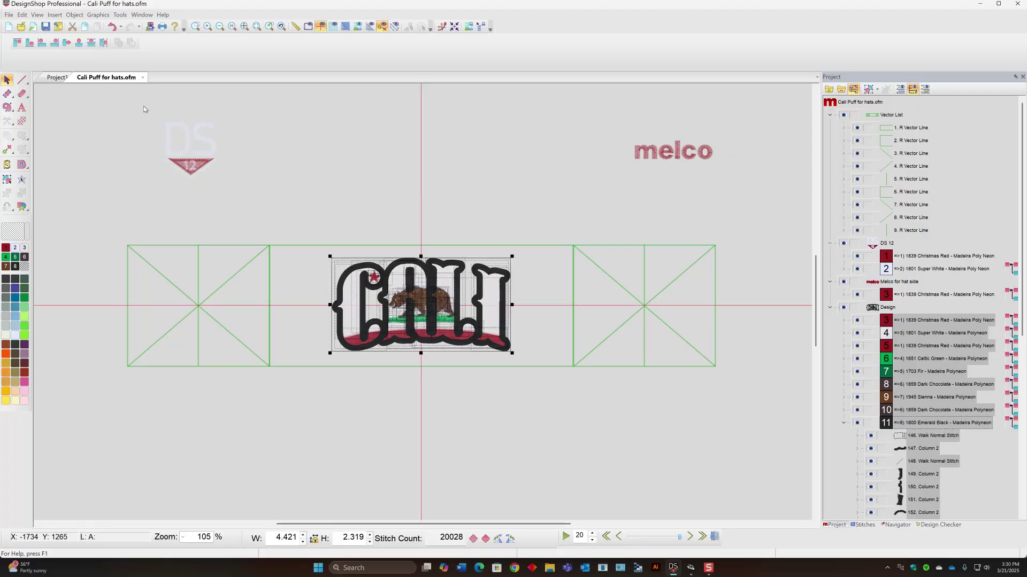
{"action": "left_click_drag", "start_coordinate": [129, 101], "coordinate": [256, 200]}
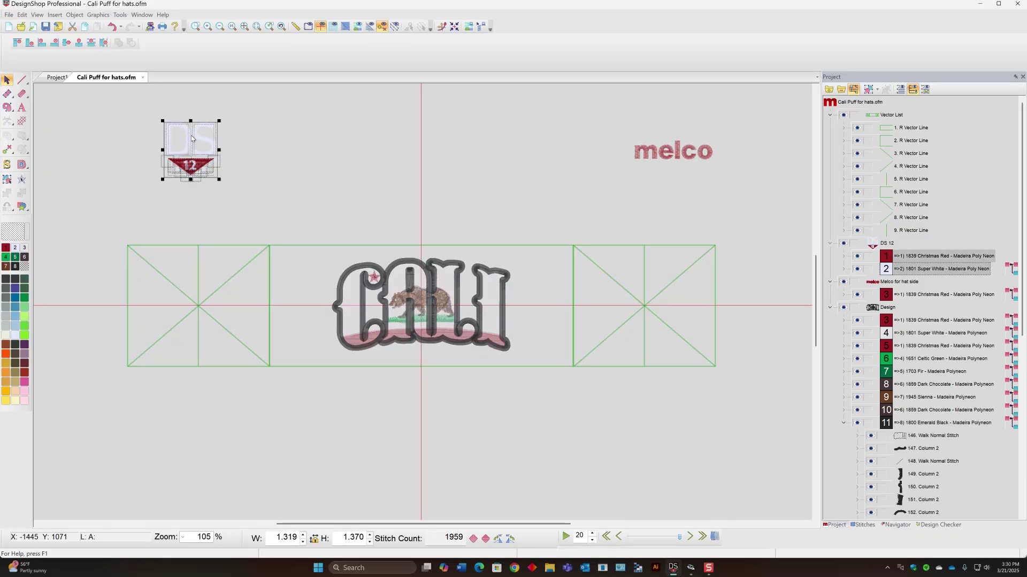
{"action": "left_click_drag", "start_coordinate": [192, 138], "coordinate": [200, 294]}
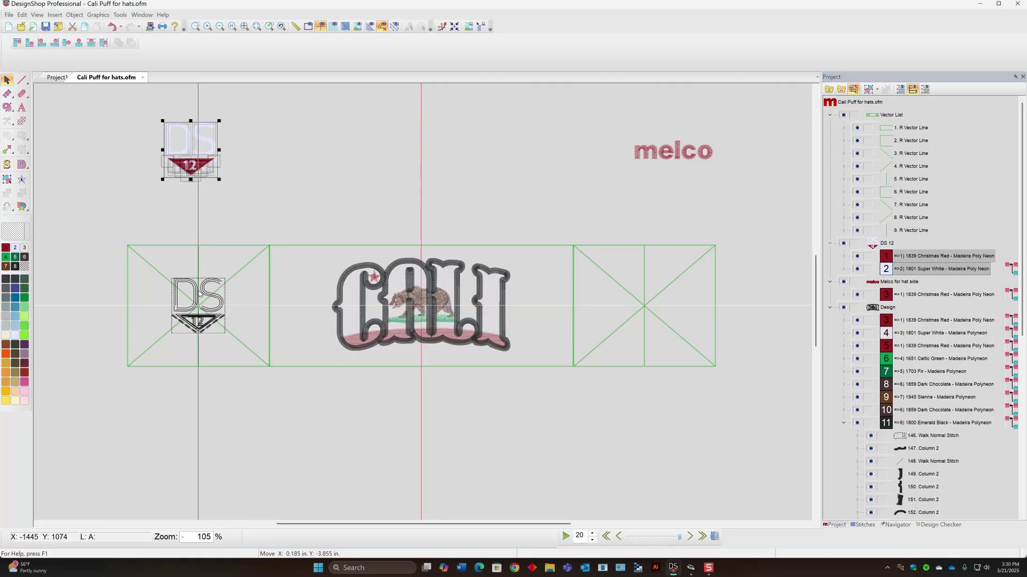
{"action": "left_click_drag", "start_coordinate": [597, 104], "coordinate": [740, 194]}
{"action": "left_click_drag", "start_coordinate": [676, 156], "coordinate": [648, 307]}
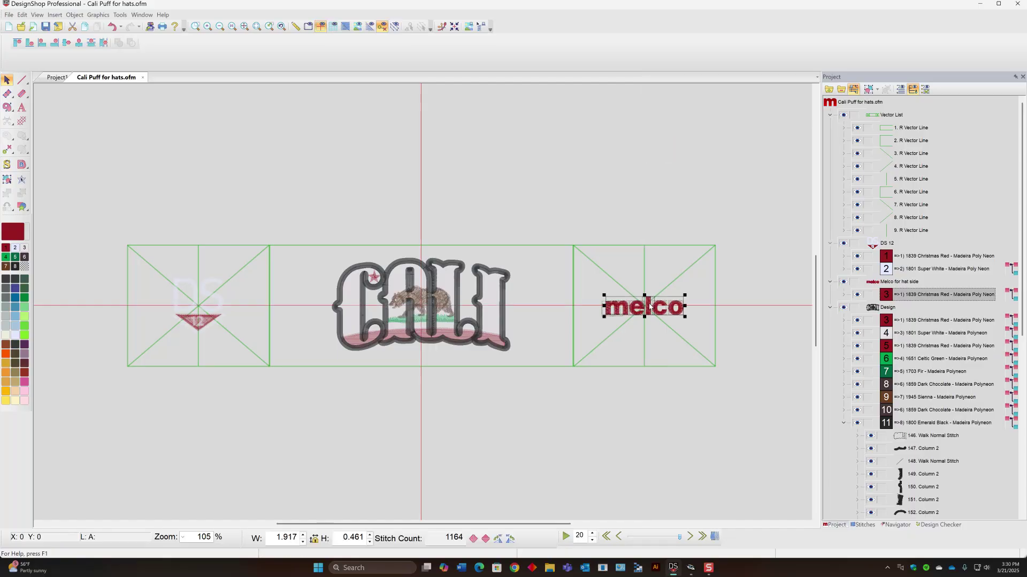
{"action": "left_click", "coordinate": [588, 415]}
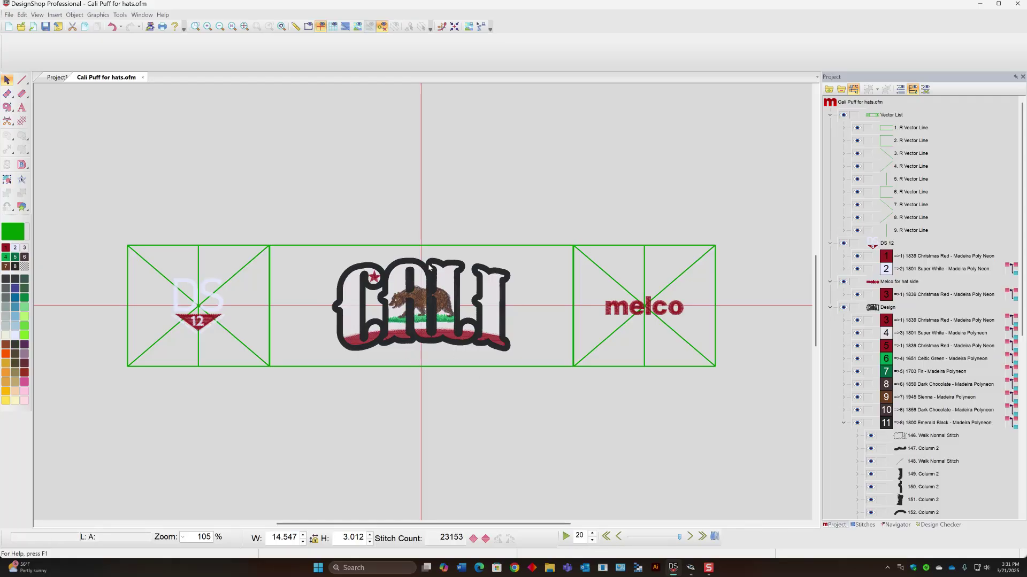
Lower CALI, DS 12 and melco onto their panel boxes' crosshair centres
{"action": "left_click_drag", "start_coordinate": [303, 200], "coordinate": [554, 409]}
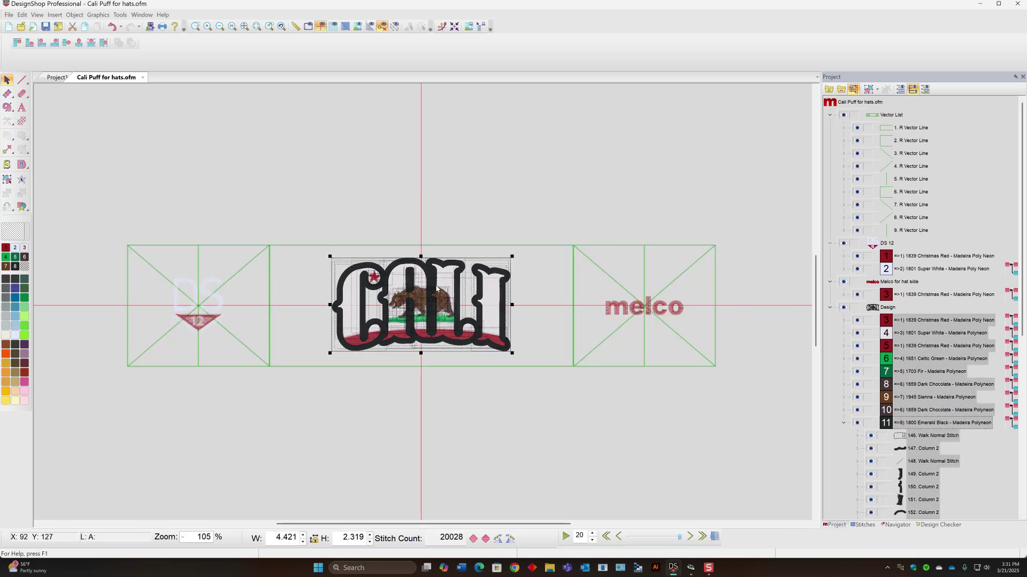
{"action": "left_click_drag", "start_coordinate": [436, 288], "coordinate": [437, 297]}
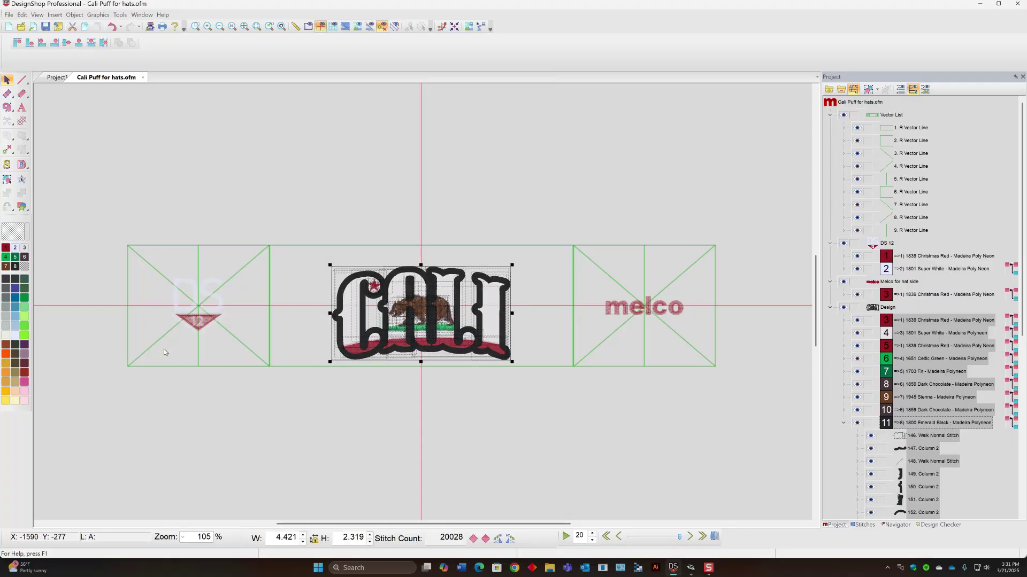
{"action": "scroll", "coordinate": [204, 320], "scroll_direction": "up", "scroll_amount": 2}
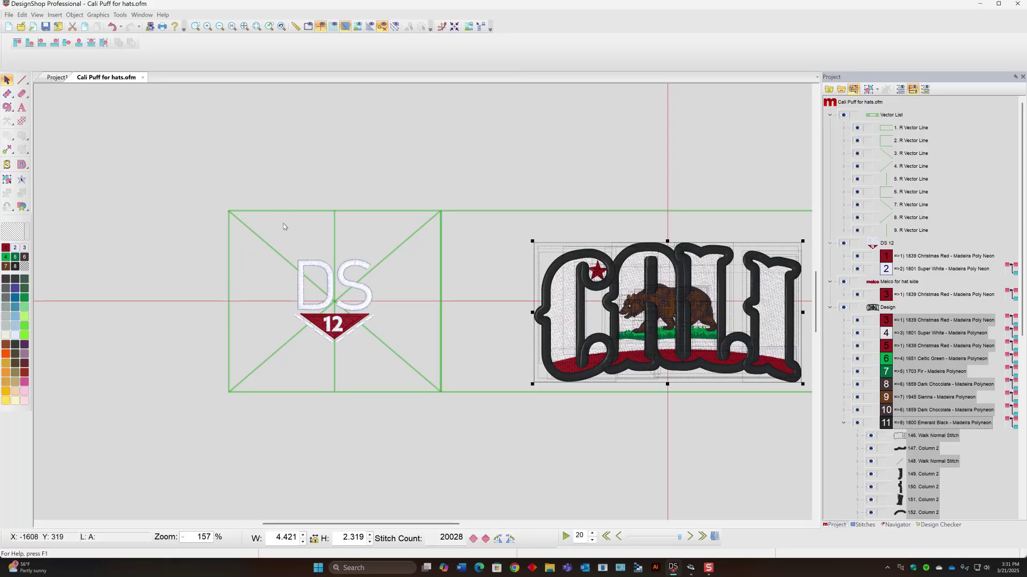
{"action": "left_click_drag", "start_coordinate": [270, 178], "coordinate": [435, 397]}
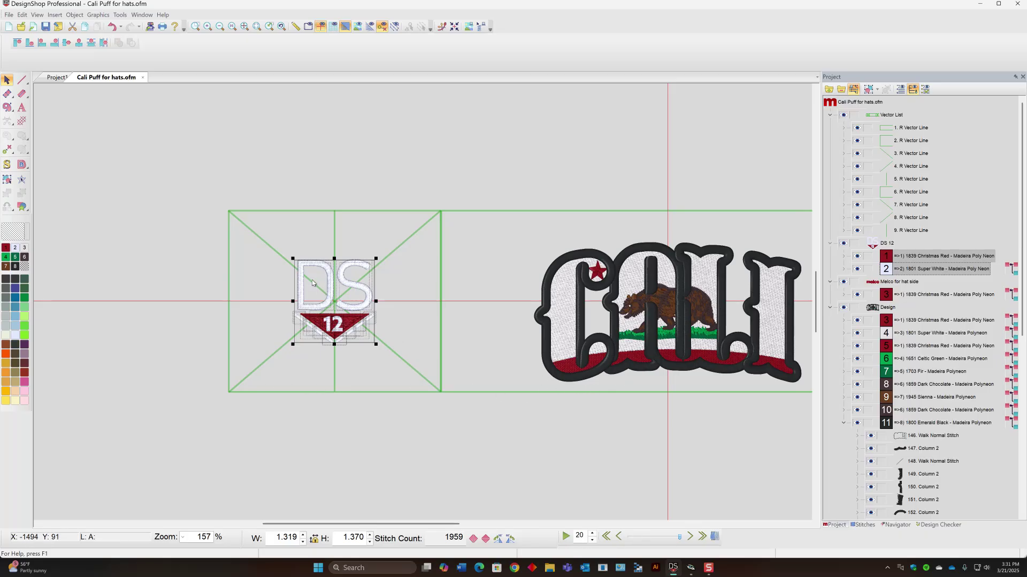
{"action": "left_click_drag", "start_coordinate": [315, 282], "coordinate": [319, 308]}
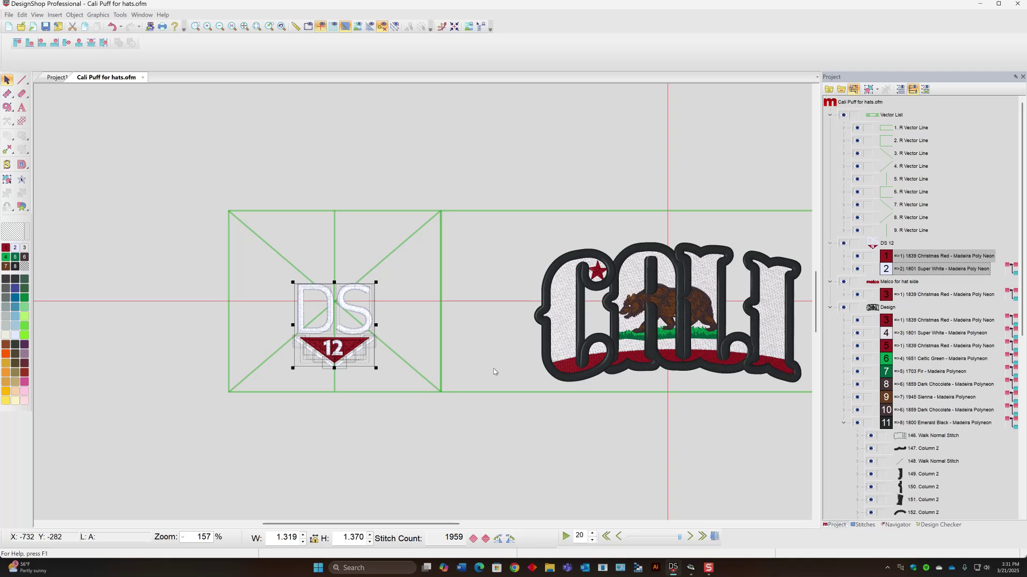
{"action": "scroll", "coordinate": [449, 364], "scroll_direction": "right", "scroll_amount": 10}
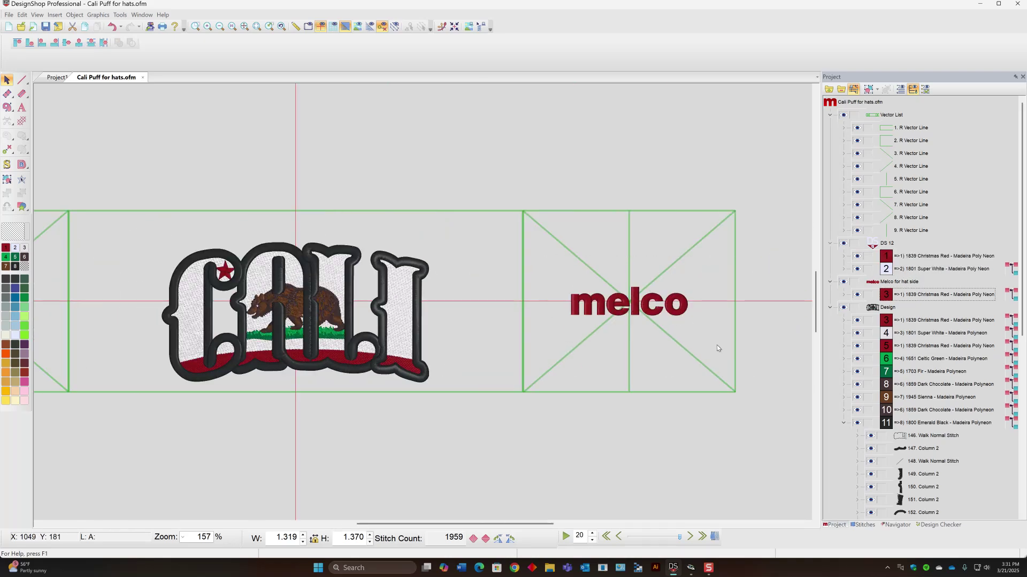
{"action": "left_click", "coordinate": [647, 299]}
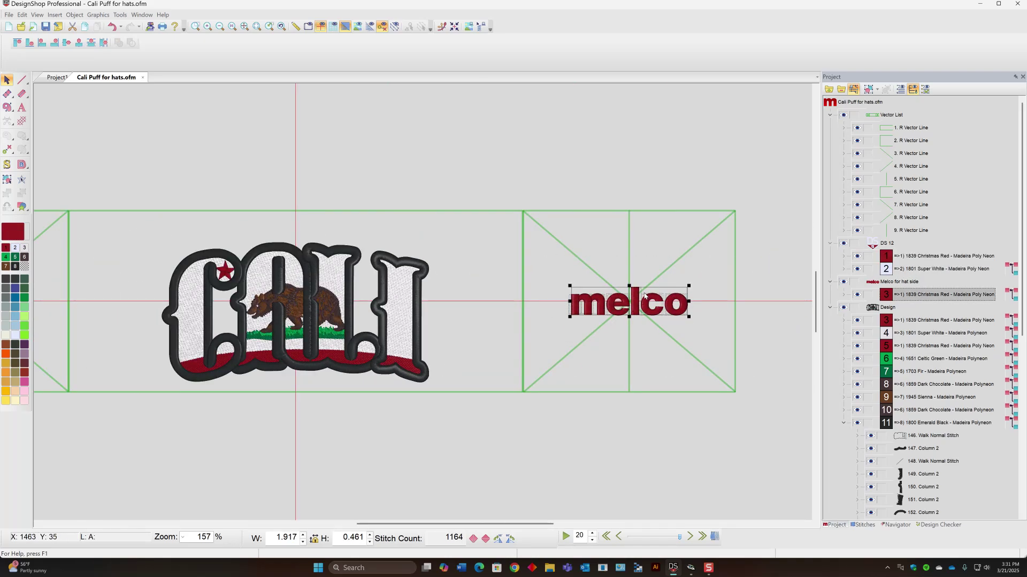
{"action": "left_click_drag", "start_coordinate": [644, 295], "coordinate": [645, 341]}
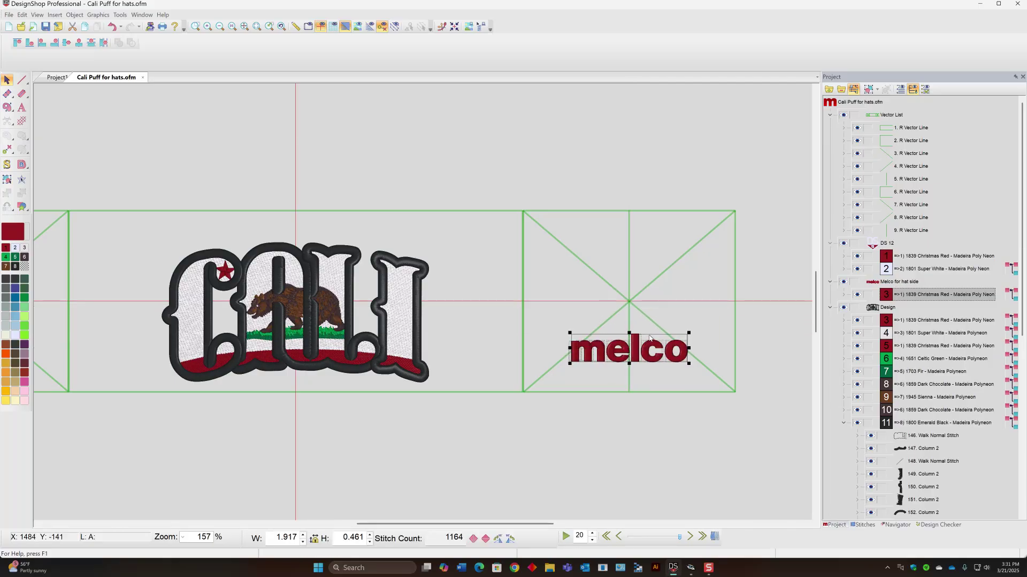
{"action": "scroll", "coordinate": [650, 338], "scroll_direction": "down", "scroll_amount": 1}
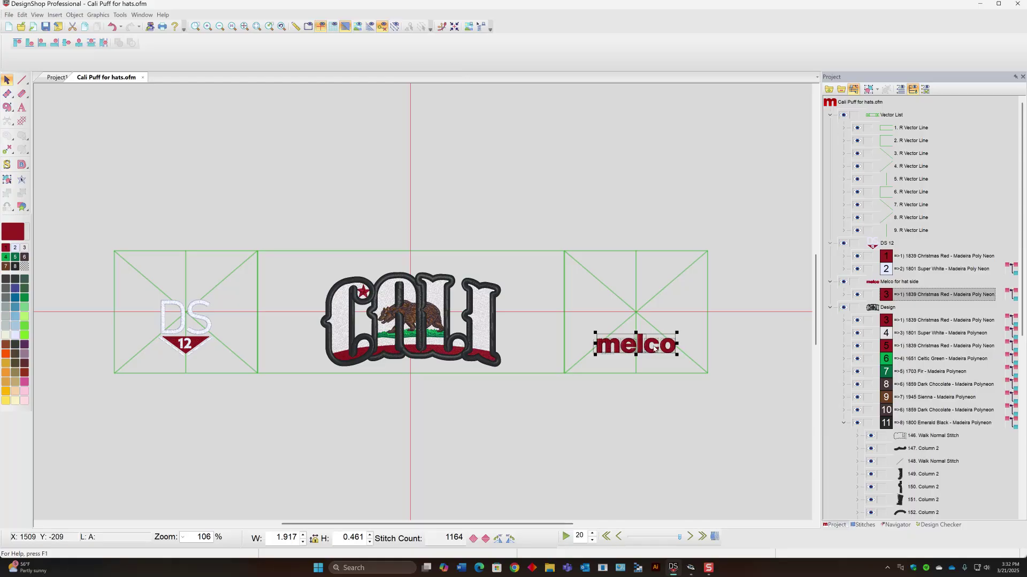
Nudge the melco lettering slightly up to line it up with the right box's crosshair
{"action": "mouse_move", "coordinate": [653, 346]}
{"action": "left_mouse_down"}
{"action": "mouse_move", "coordinate": [656, 361]}
{"action": "mouse_move", "coordinate": [655, 339]}
{"action": "left_mouse_up"}
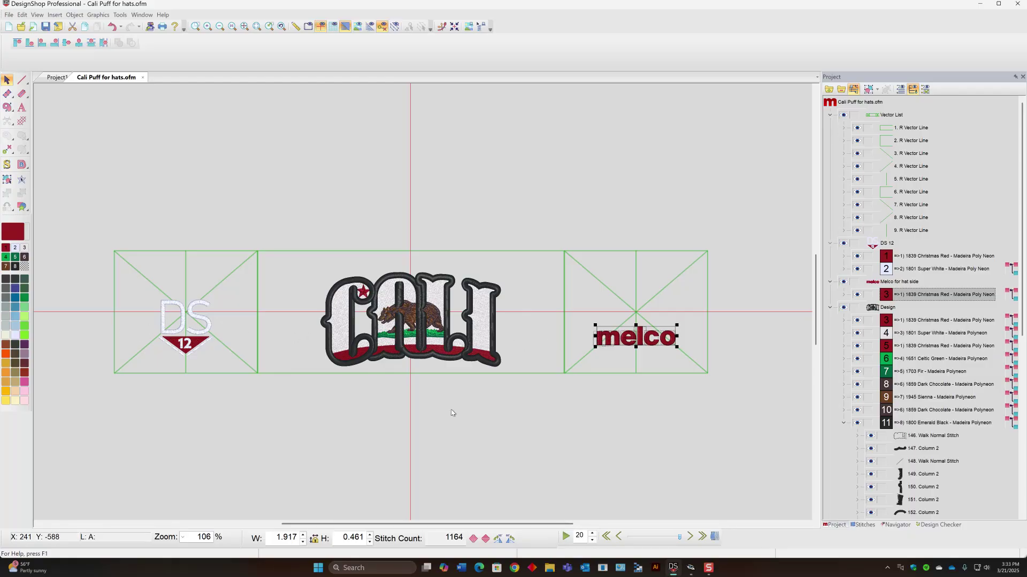
{"action": "left_click", "coordinate": [690, 567]}
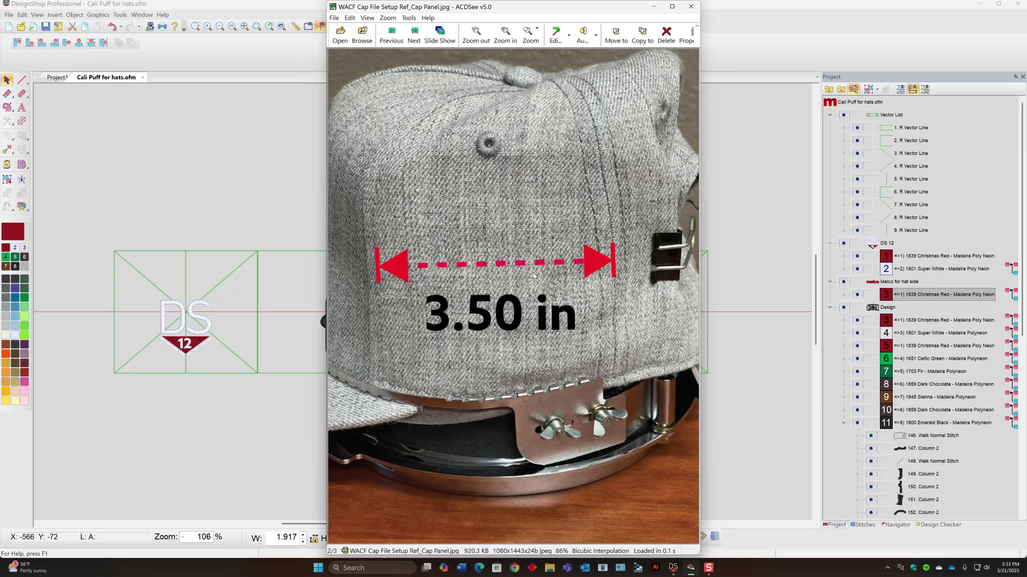
{"action": "scroll", "coordinate": [535, 277], "scroll_direction": "down", "scroll_amount": 1}
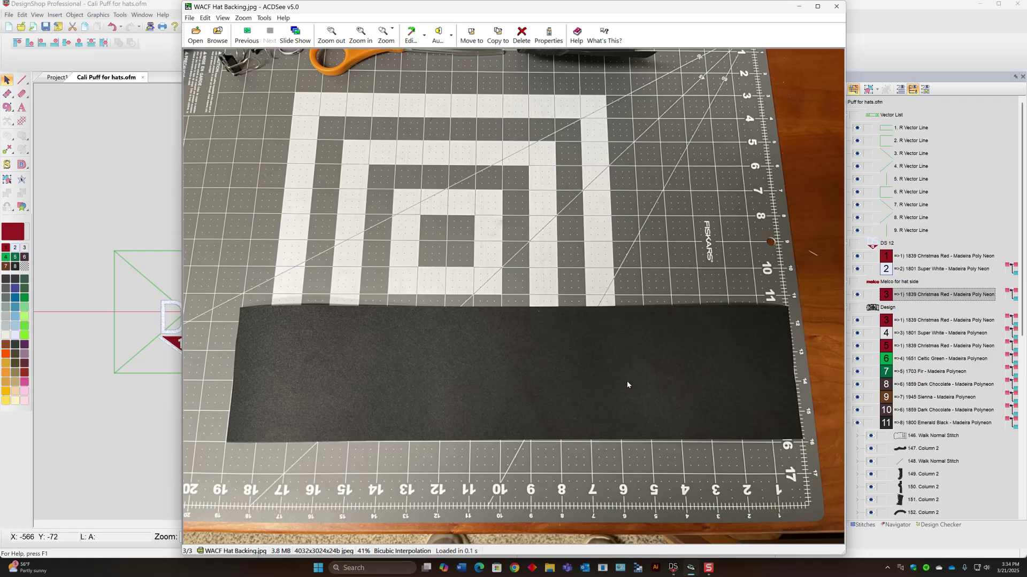
{"action": "left_click", "coordinate": [798, 6]}
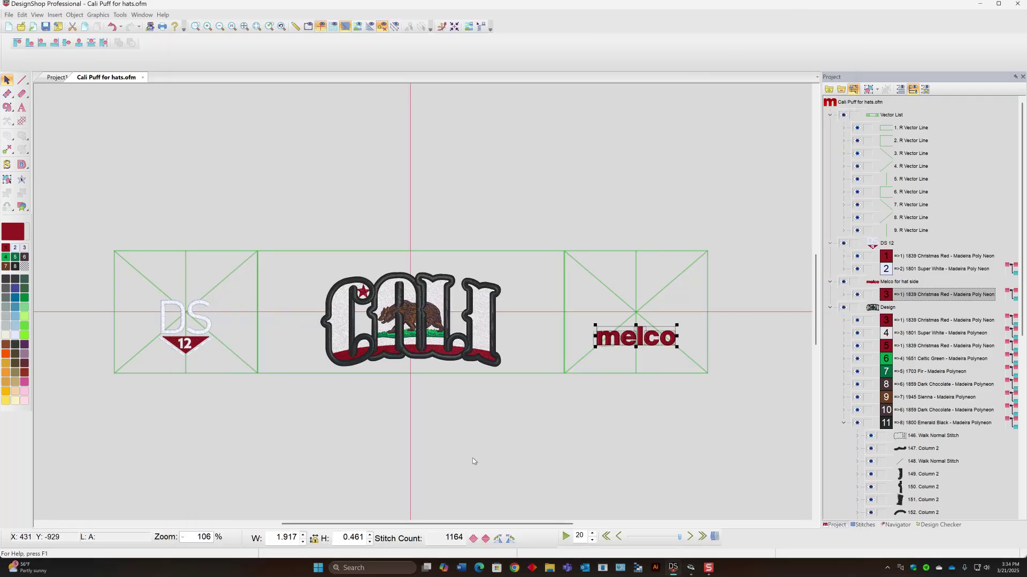